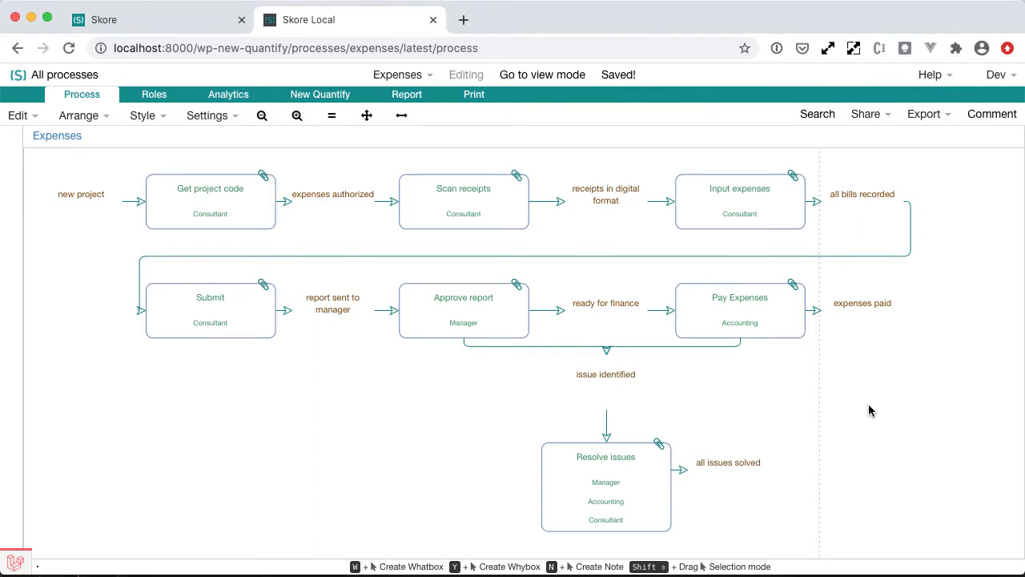
Inspect the quantify details of the Get project code, Scan receipts and Input expenses boxes.
left_click(240, 224)
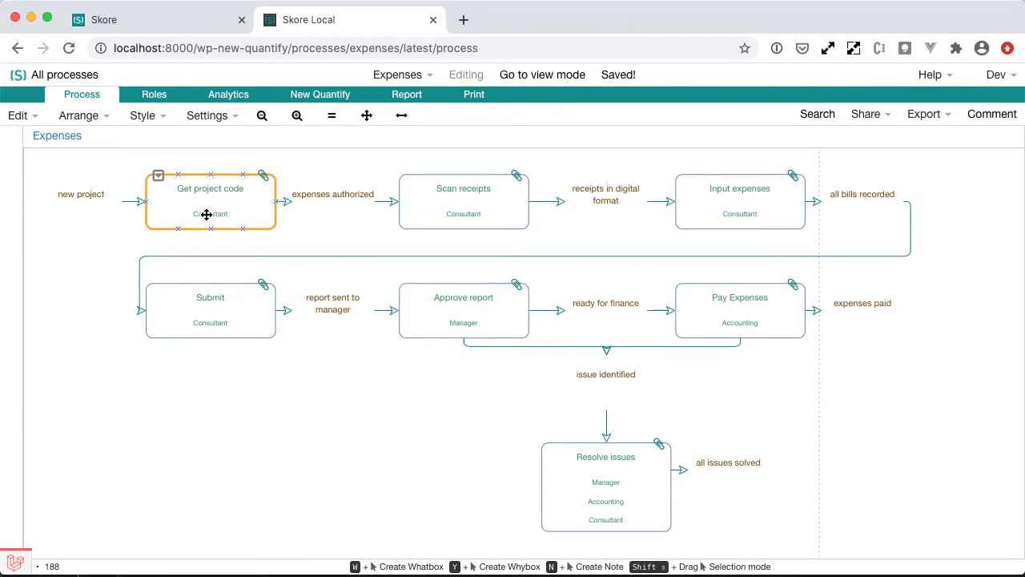
left_click(291, 234)
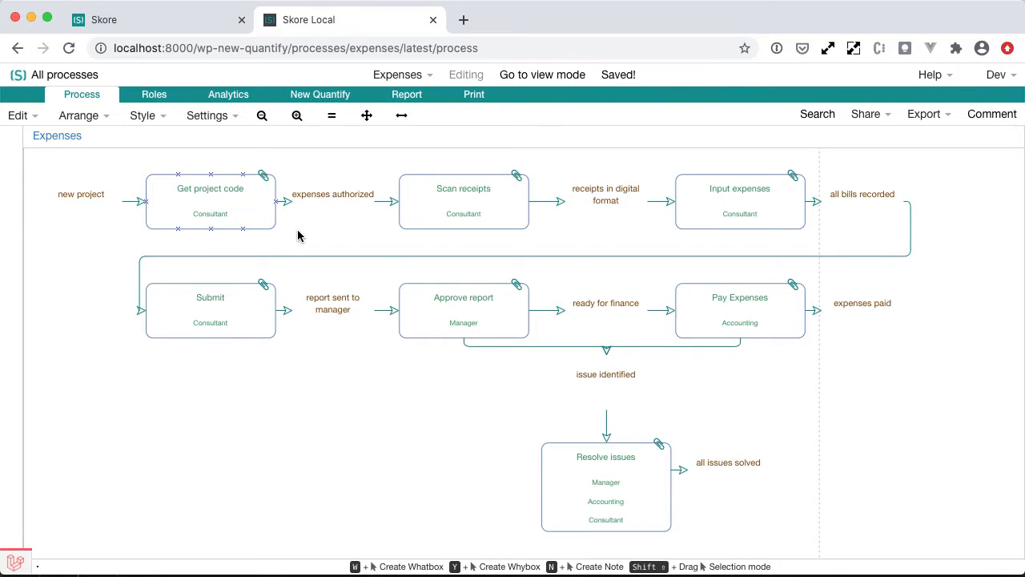
left_click(267, 183)
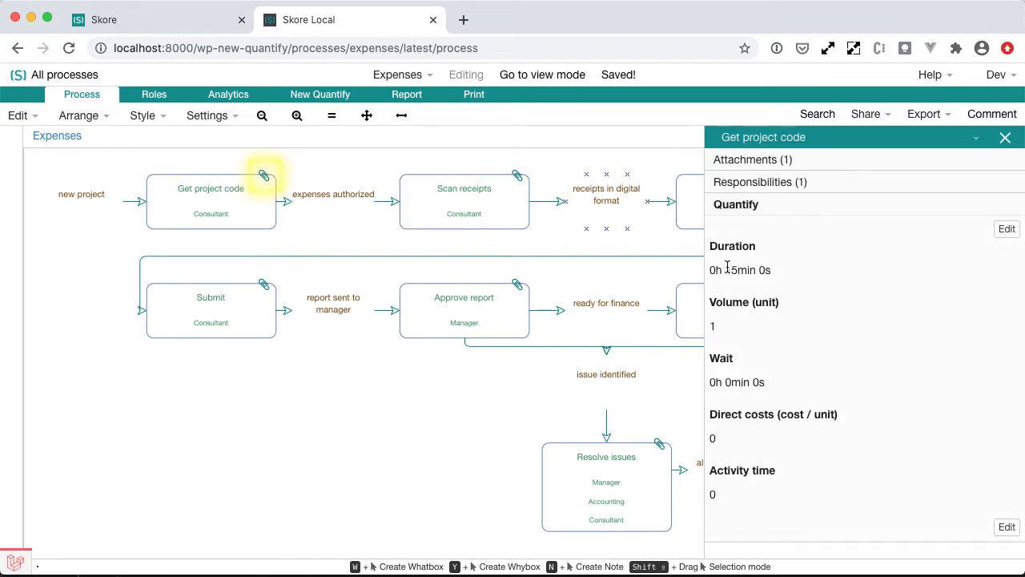
left_click(525, 177)
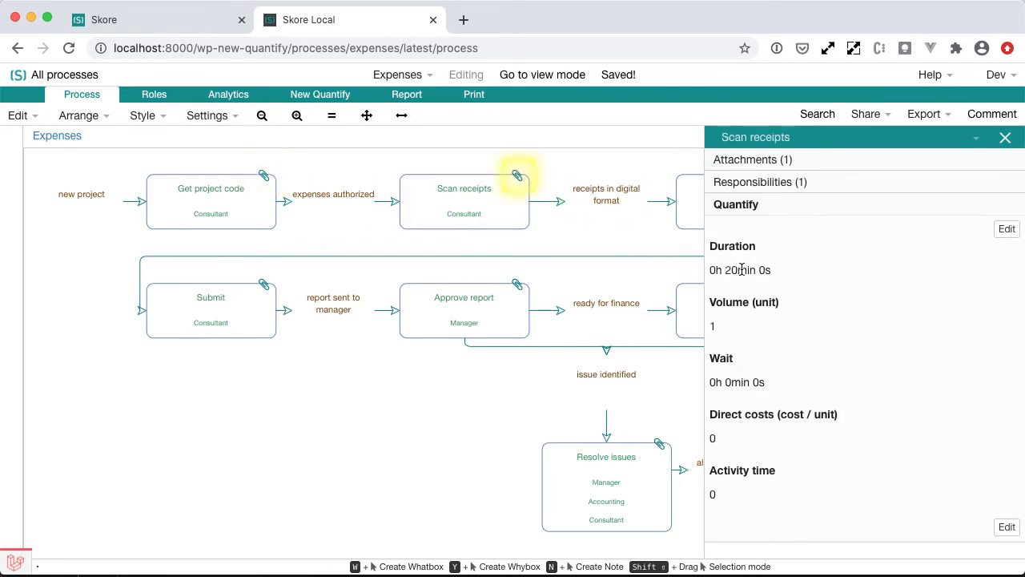
scroll(641, 184, "right", 5)
left_click(655, 176)
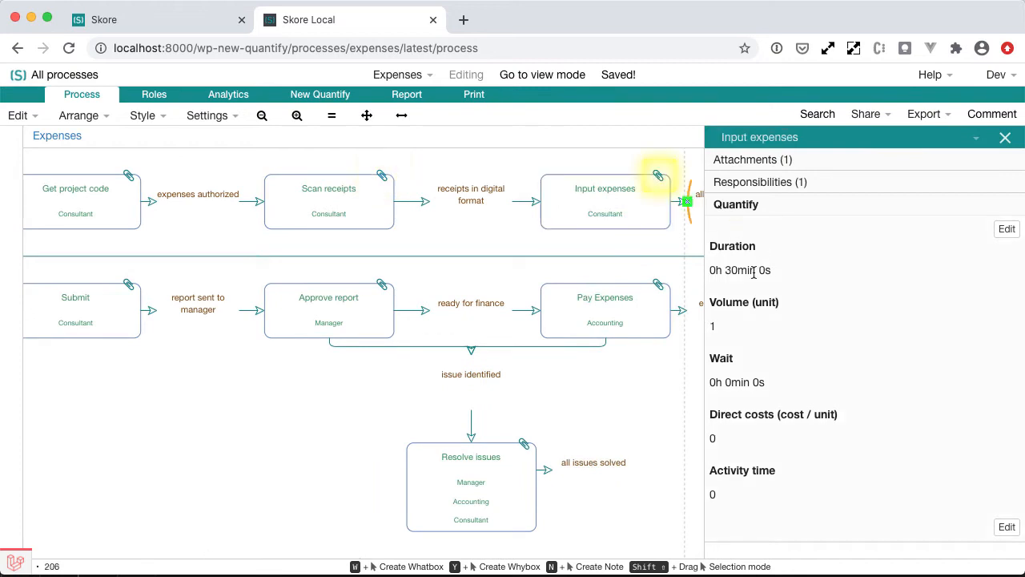
scroll(559, 186, "left", 1)
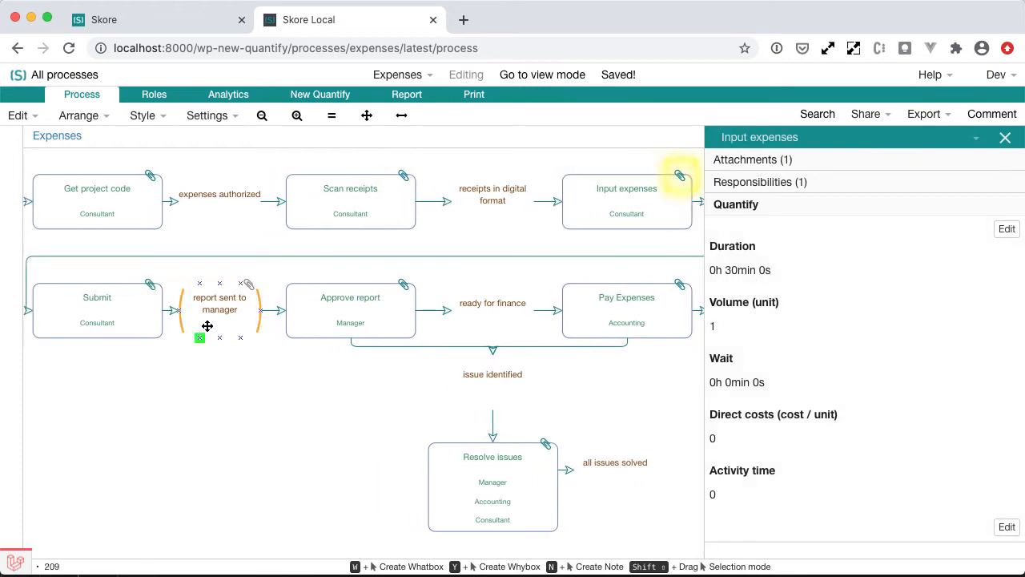
Open the New Quantify page and review the duration analysis charts and totals.
left_click(329, 100)
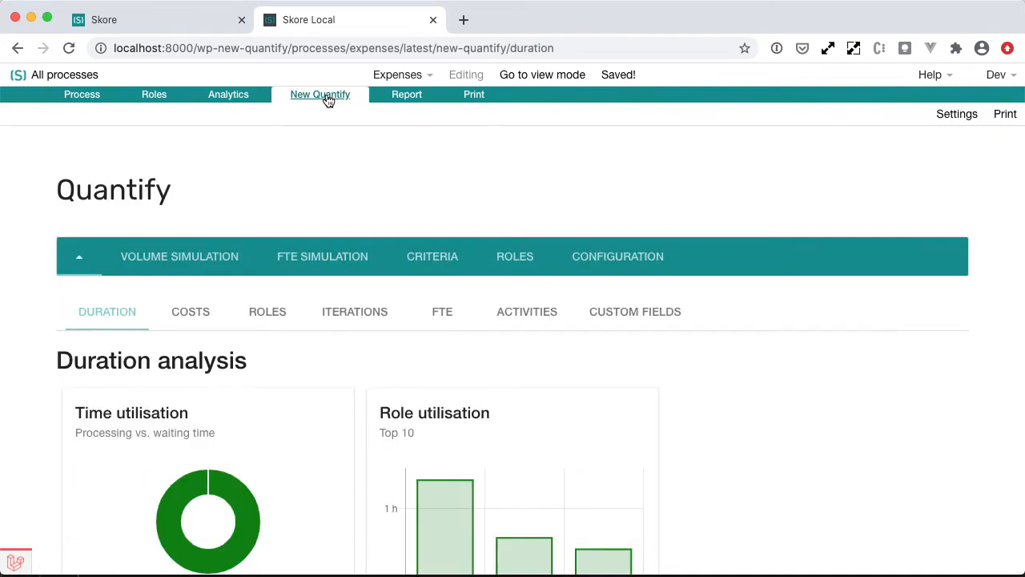
scroll(91, 403, "down", 3)
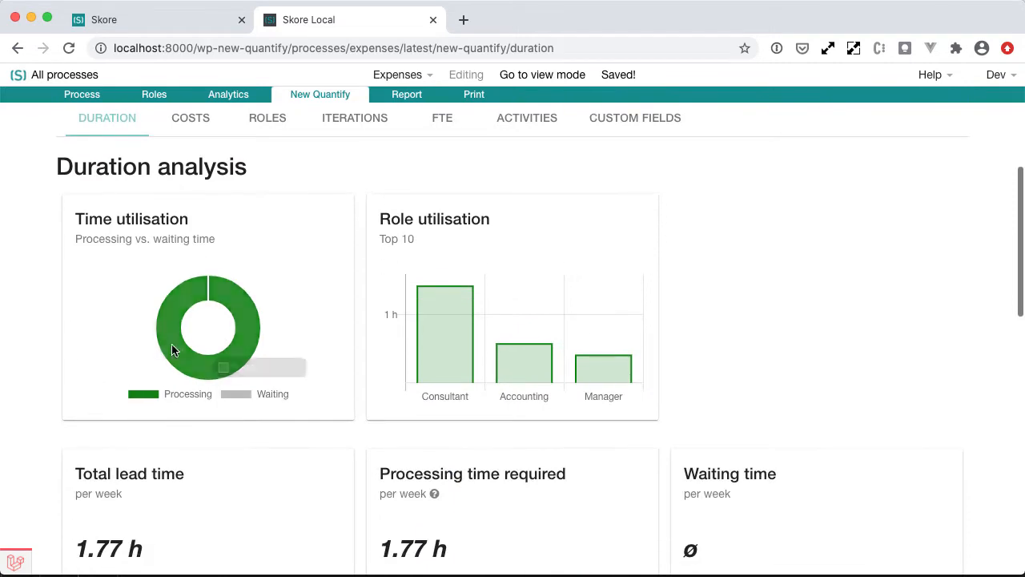
scroll(209, 339, "down", 2)
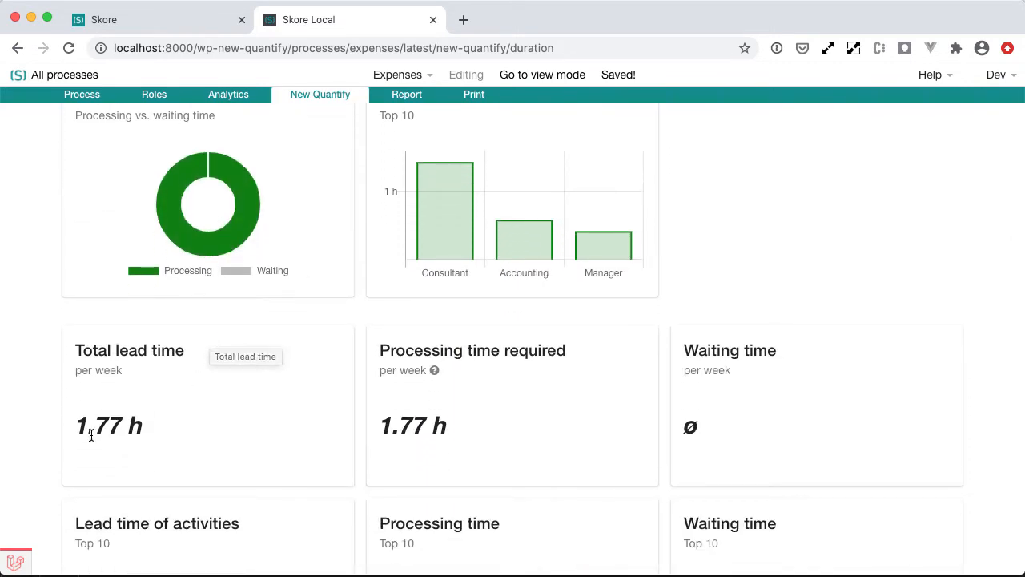
scroll(134, 416, "down", 1)
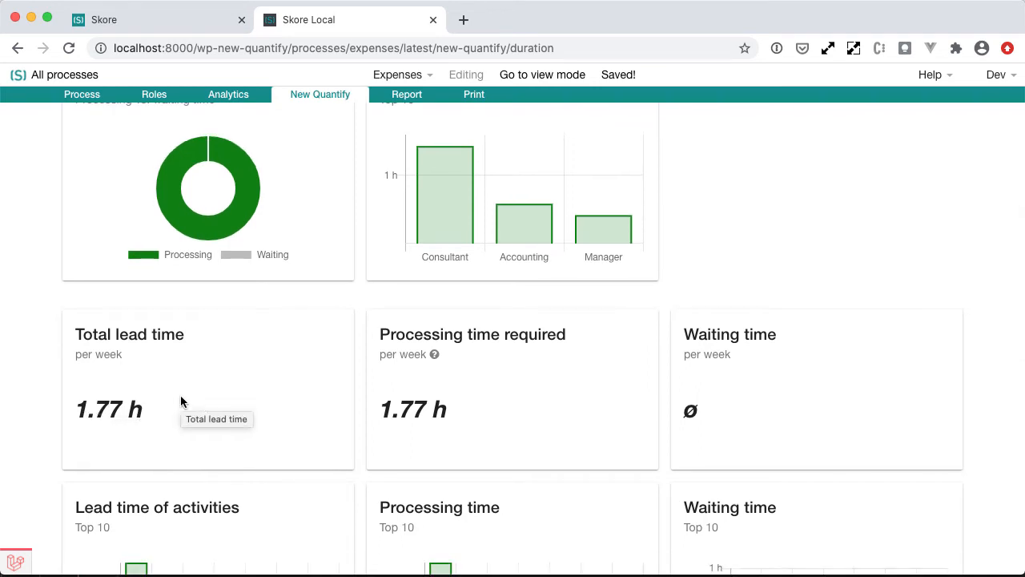
scroll(158, 409, "down", 3)
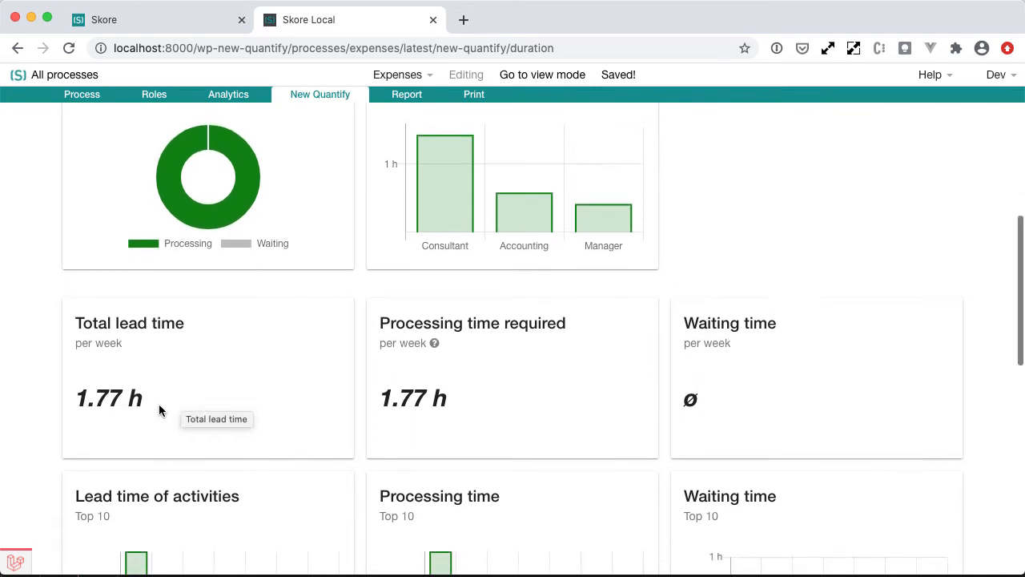
scroll(158, 408, "down", 3)
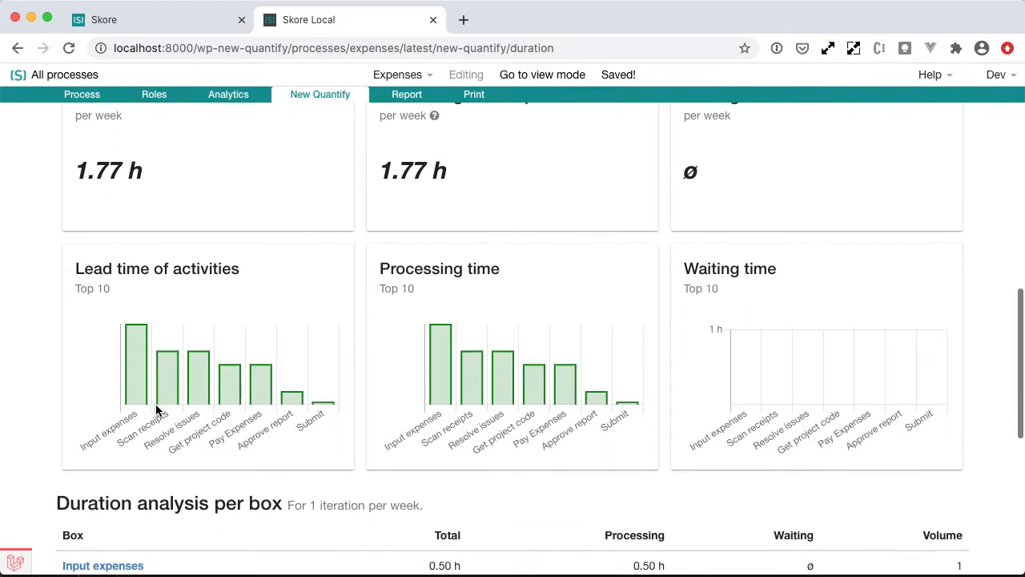
mouse_move(172, 404)
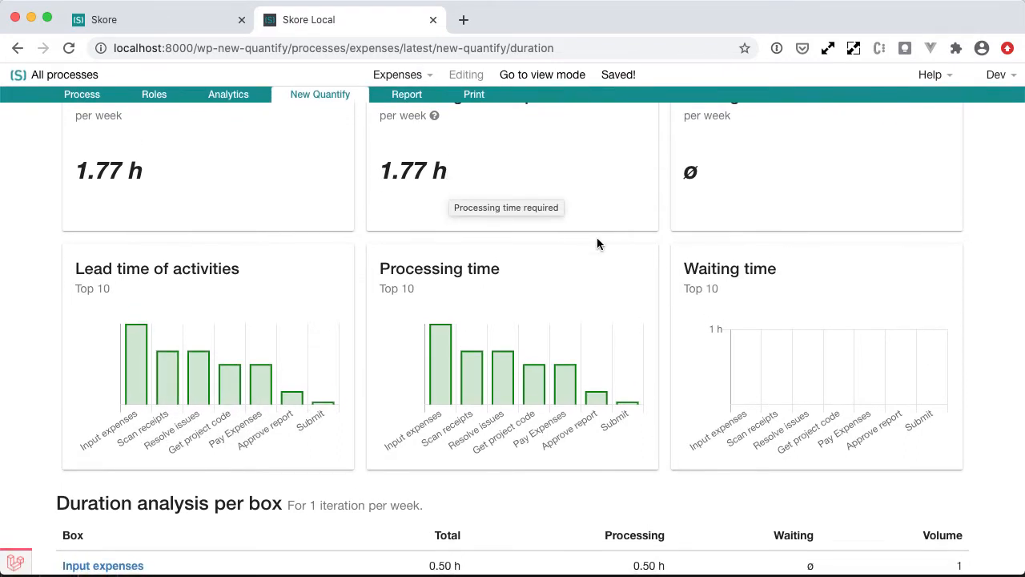
scroll(597, 237, "up", 5)
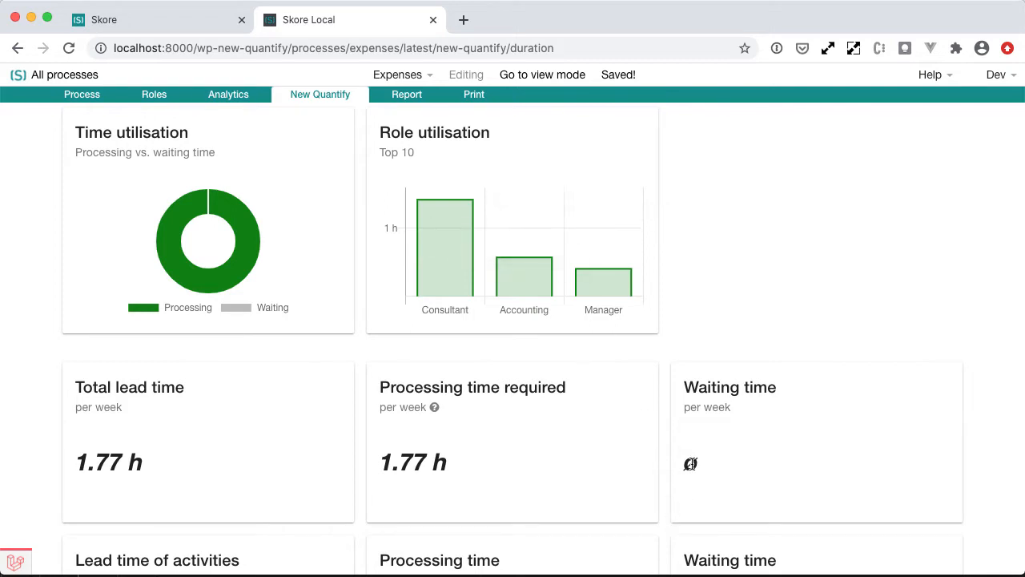
scroll(280, 263, "up", 2)
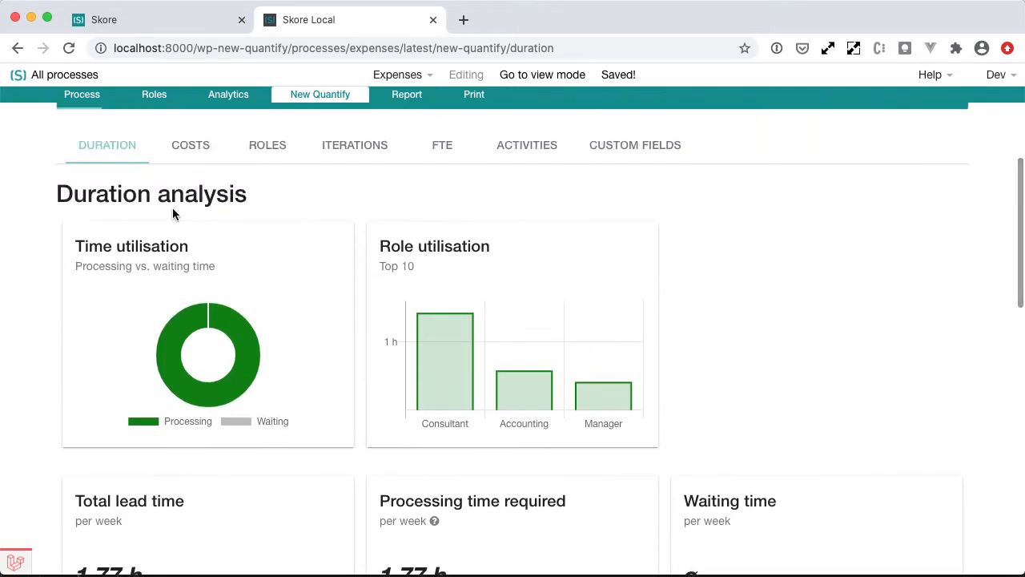
scroll(172, 209, "up", 2)
scroll(173, 210, "up", 1)
Set the Approve report box's wait time to 20 hours and save it.
left_click(71, 96)
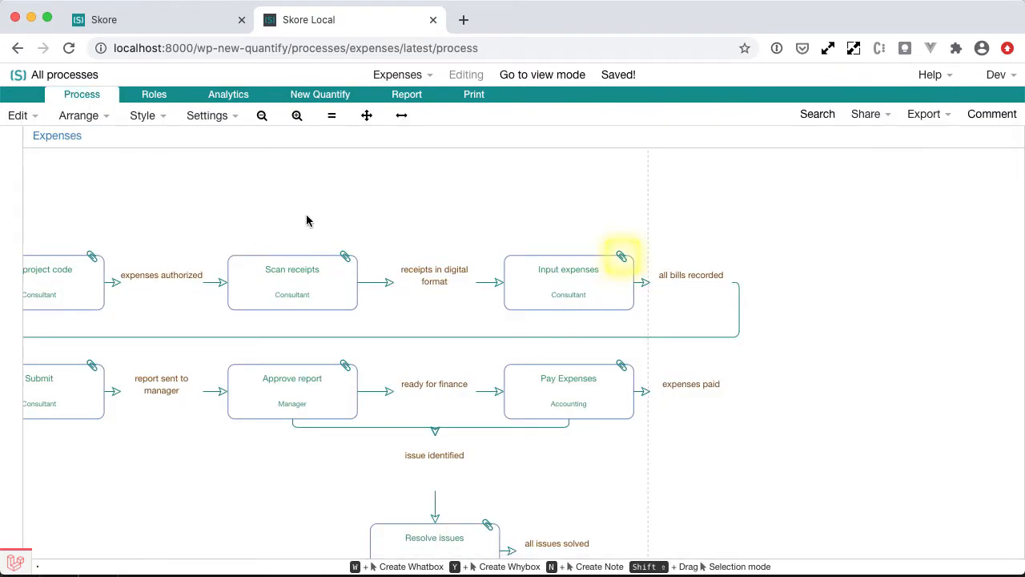
scroll(318, 218, "left", 2)
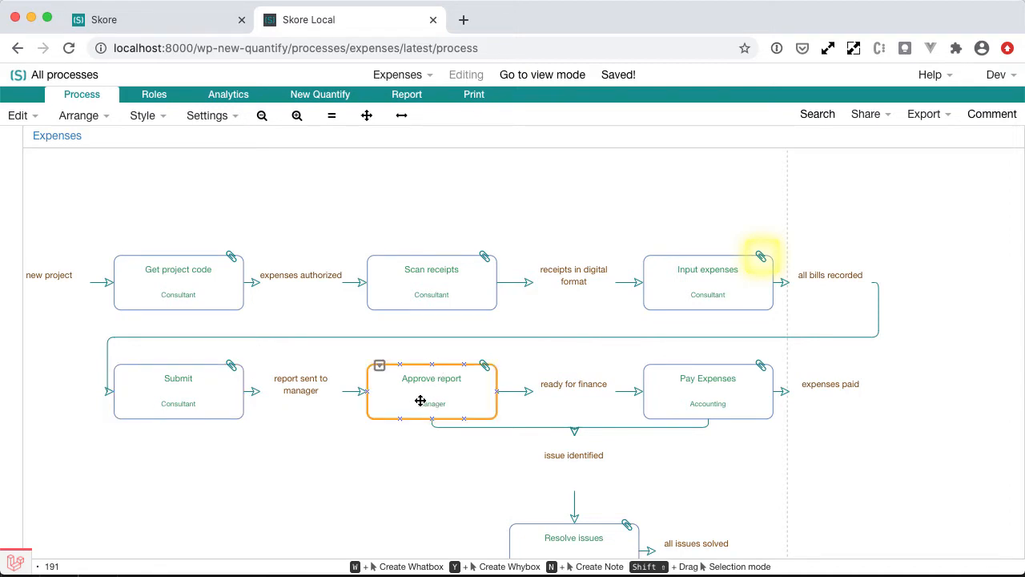
left_click(484, 366)
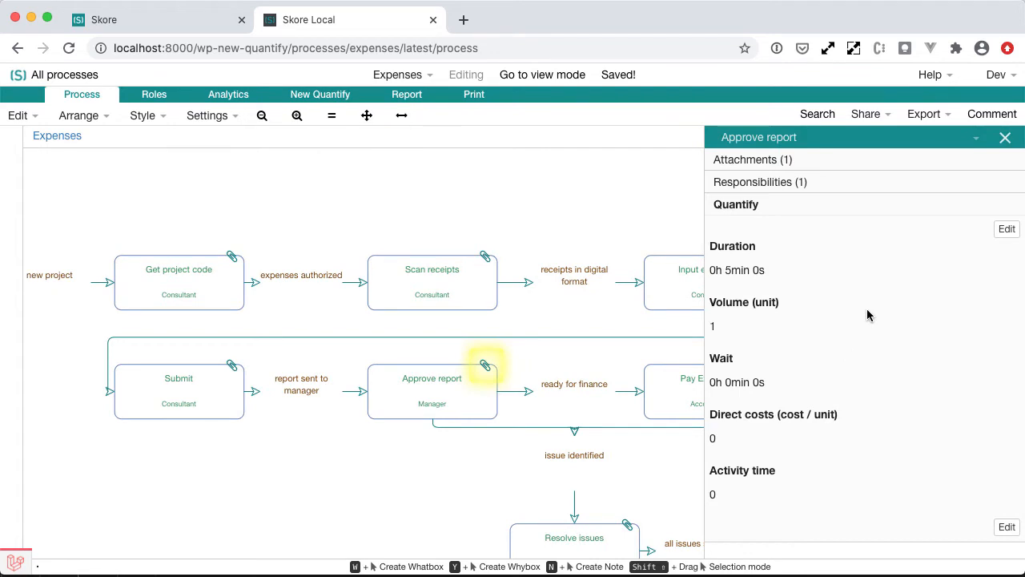
double_click(739, 270)
left_click(738, 270)
left_click(1004, 229)
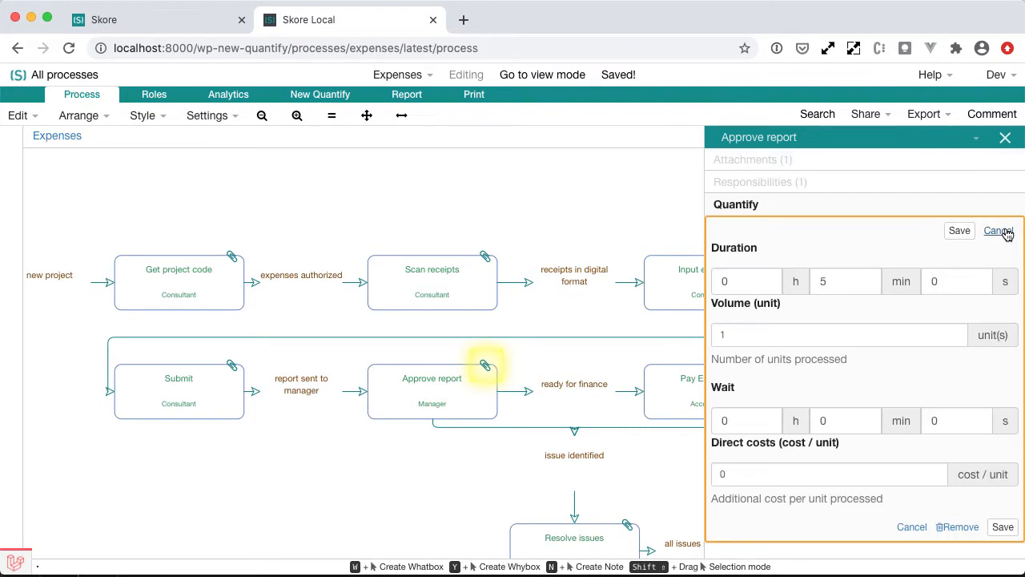
left_click(745, 417)
double_click(744, 417)
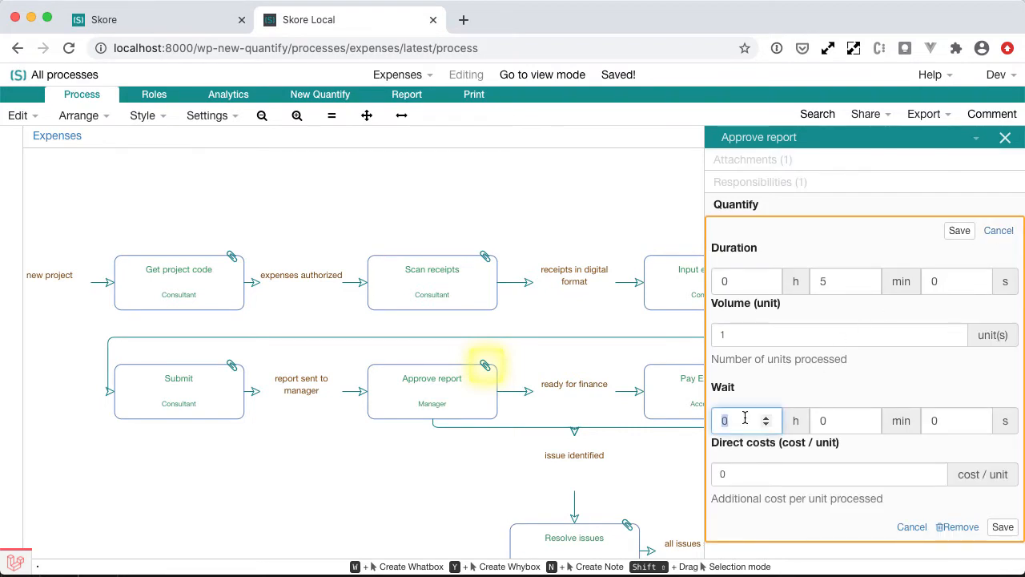
type("20")
left_click(1003, 526)
Set the Pay Expenses box's wait time to 20 hours, save it and close the details panel.
scroll(588, 385, "right", 3)
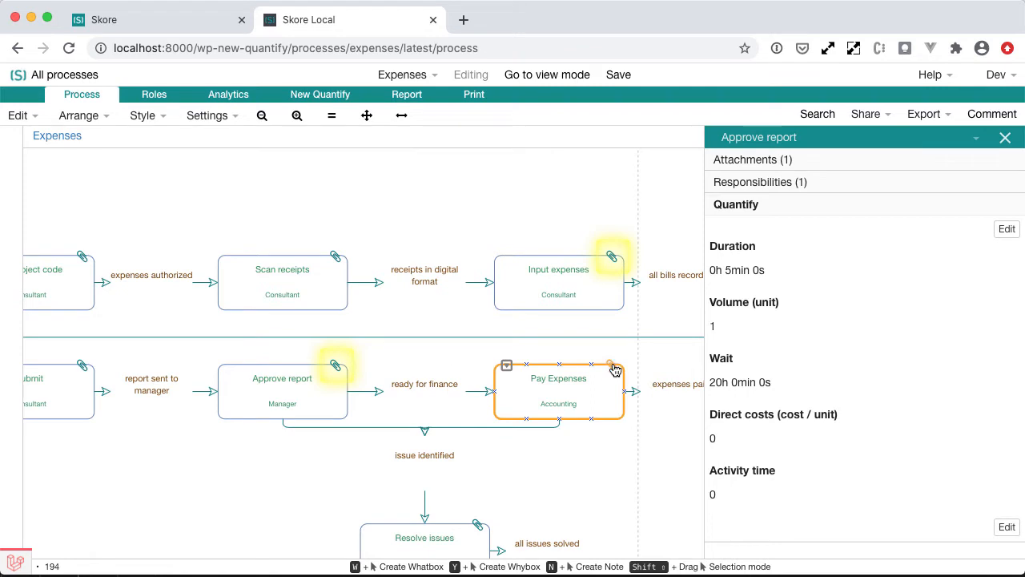
left_click(615, 369)
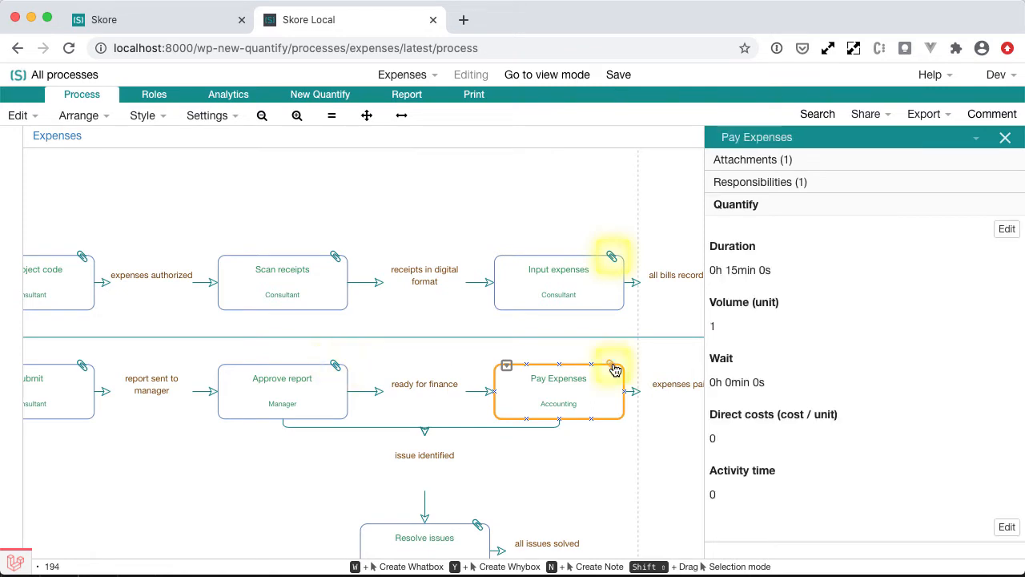
left_click(1007, 526)
left_click(746, 430)
double_click(745, 430)
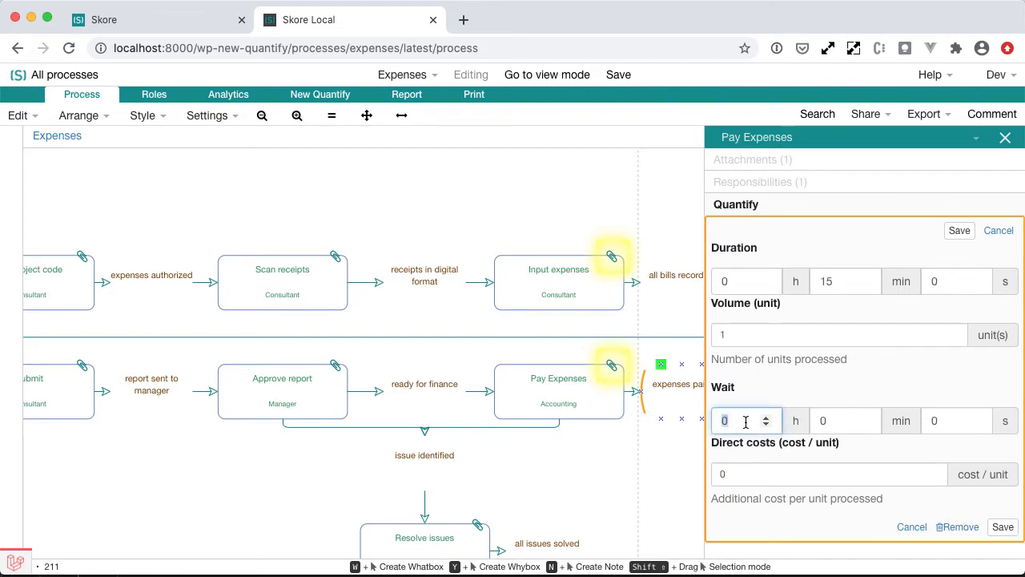
type("20")
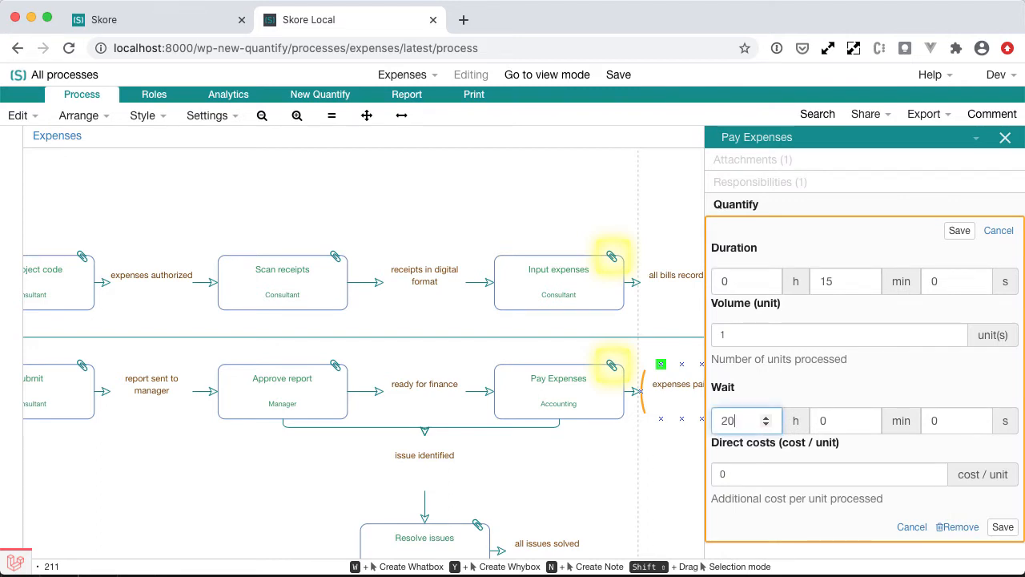
left_click(997, 530)
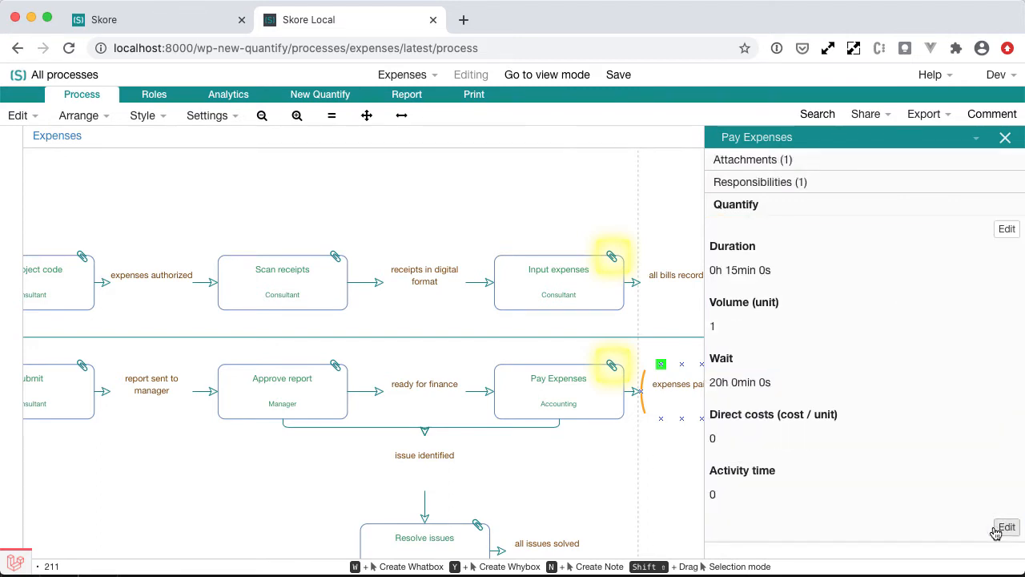
left_click(1007, 140)
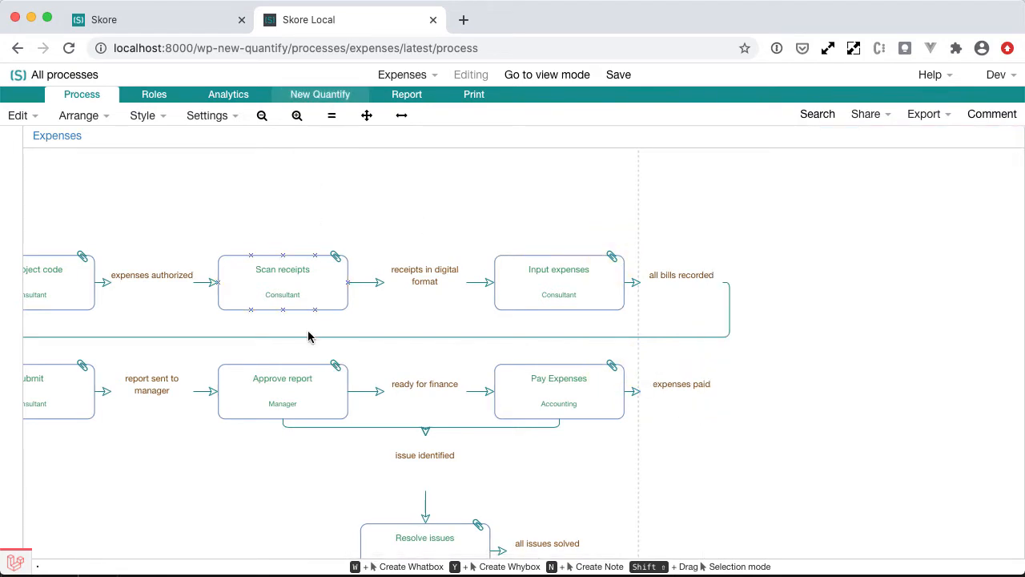
Open the New Quantify page again and review the updated duration analysis charts and totals.
left_click(322, 96)
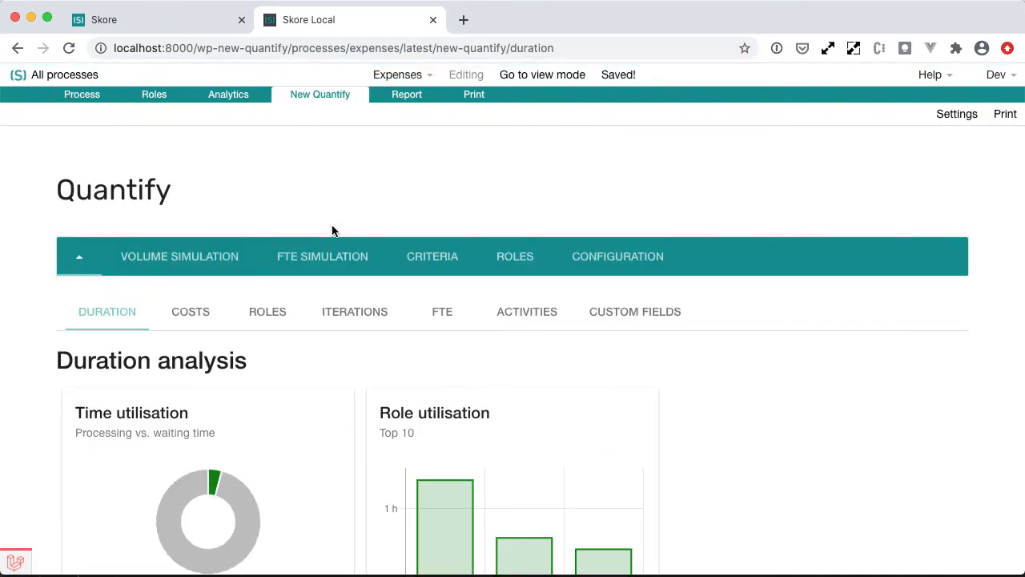
scroll(332, 230, "down", 3)
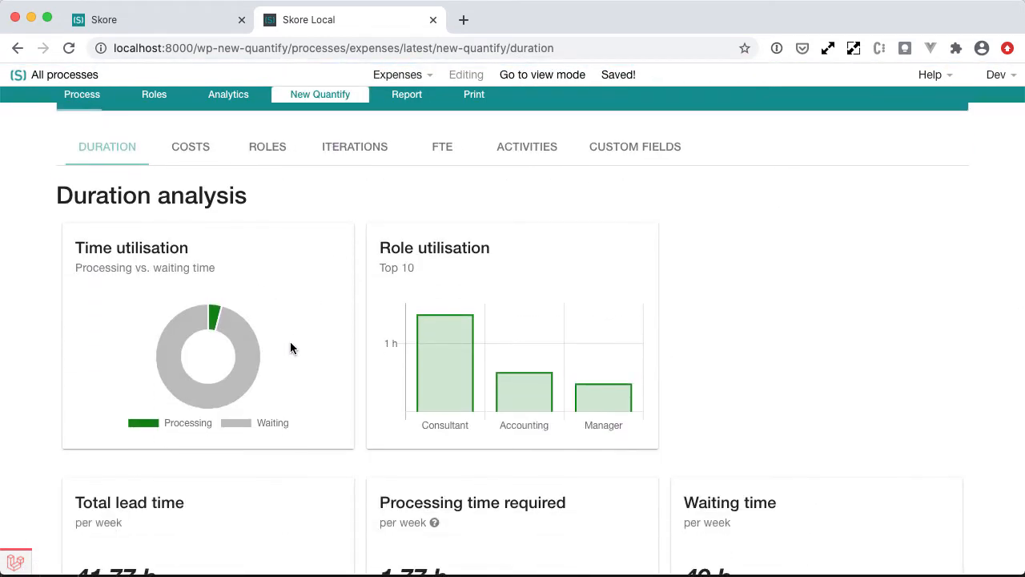
mouse_move(254, 370)
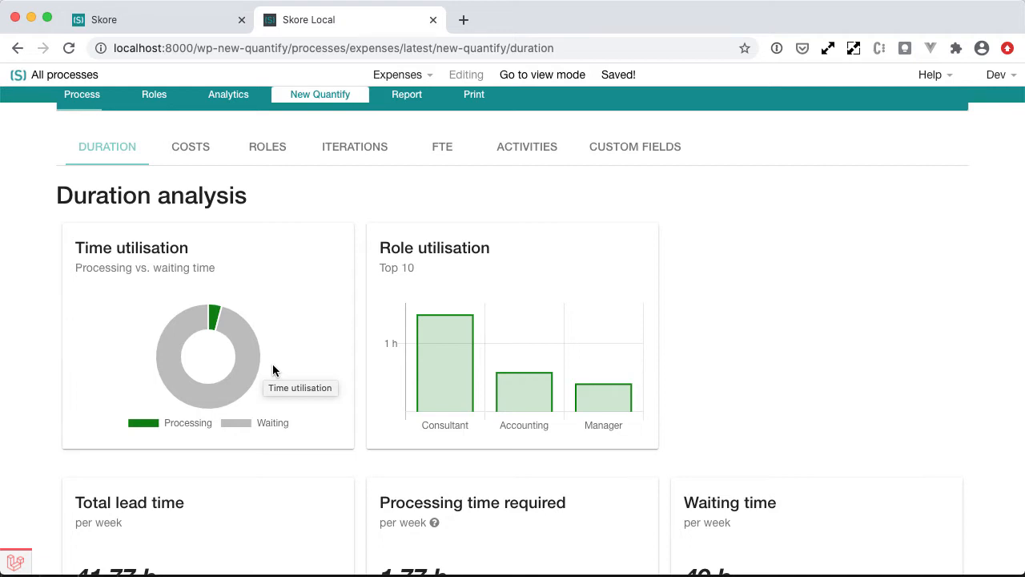
scroll(272, 369, "down", 3)
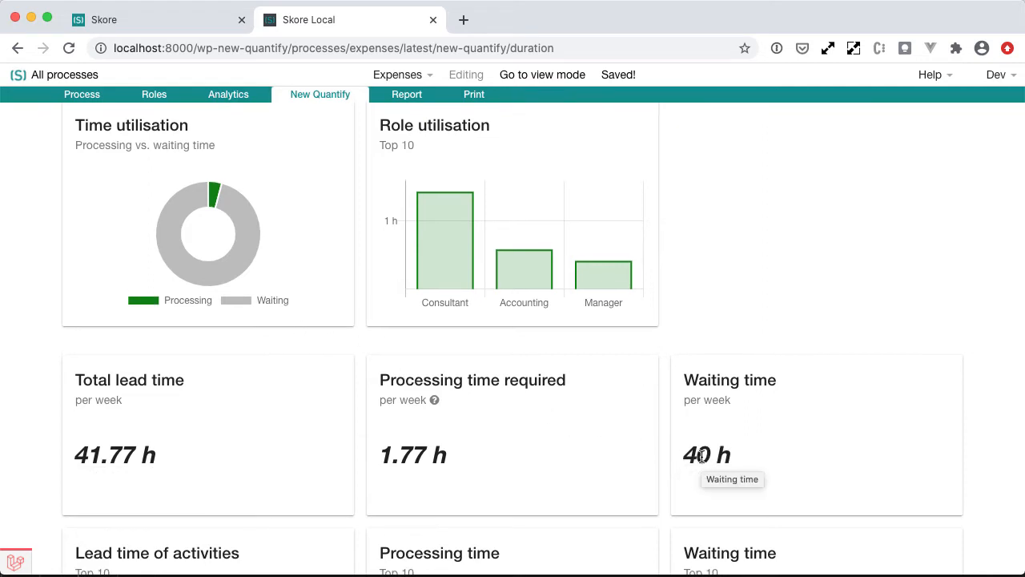
scroll(701, 456, "down", 3)
scroll(701, 456, "down", 2)
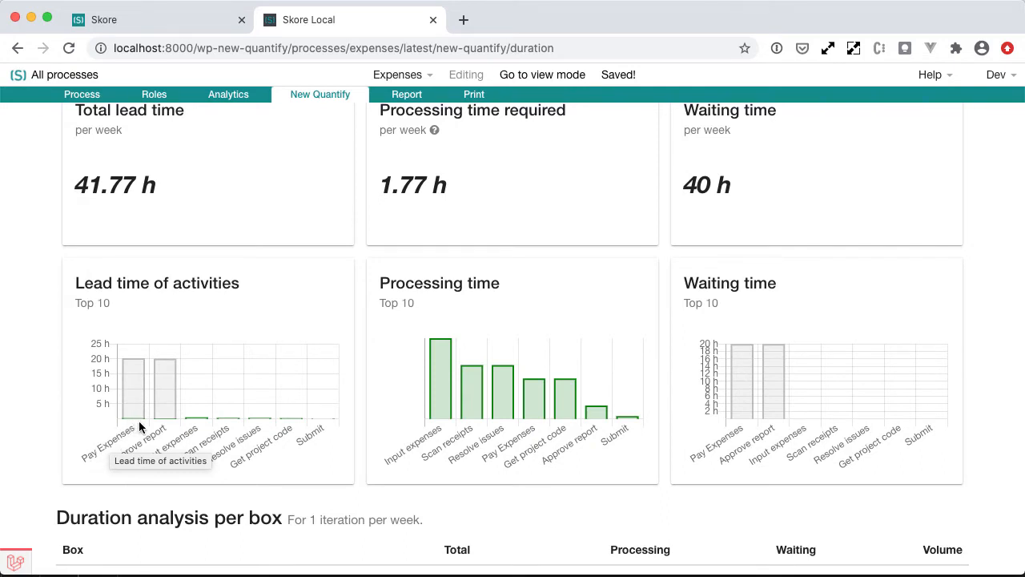
mouse_move(138, 415)
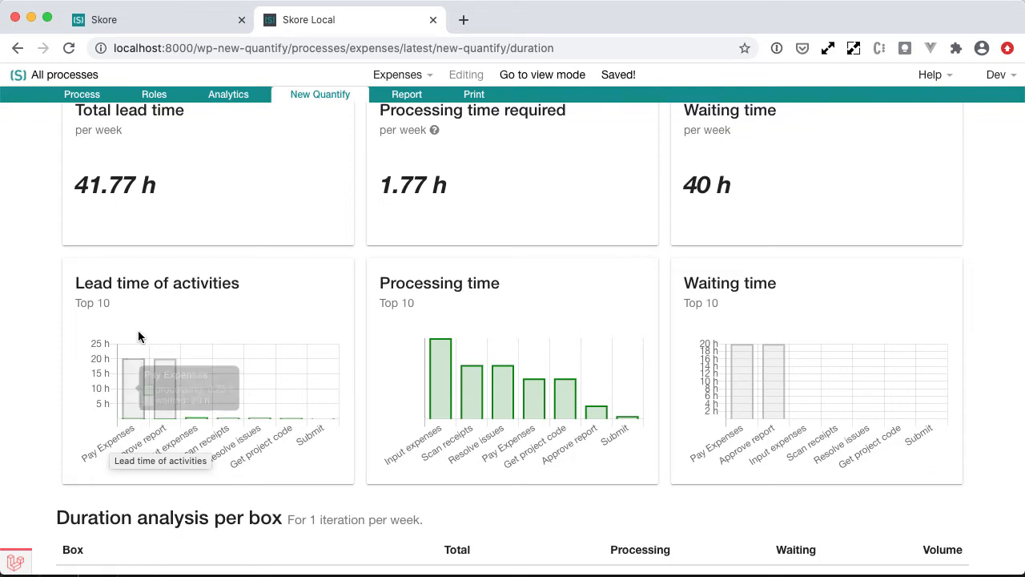
scroll(222, 328, "down", 2)
scroll(221, 328, "up", 10)
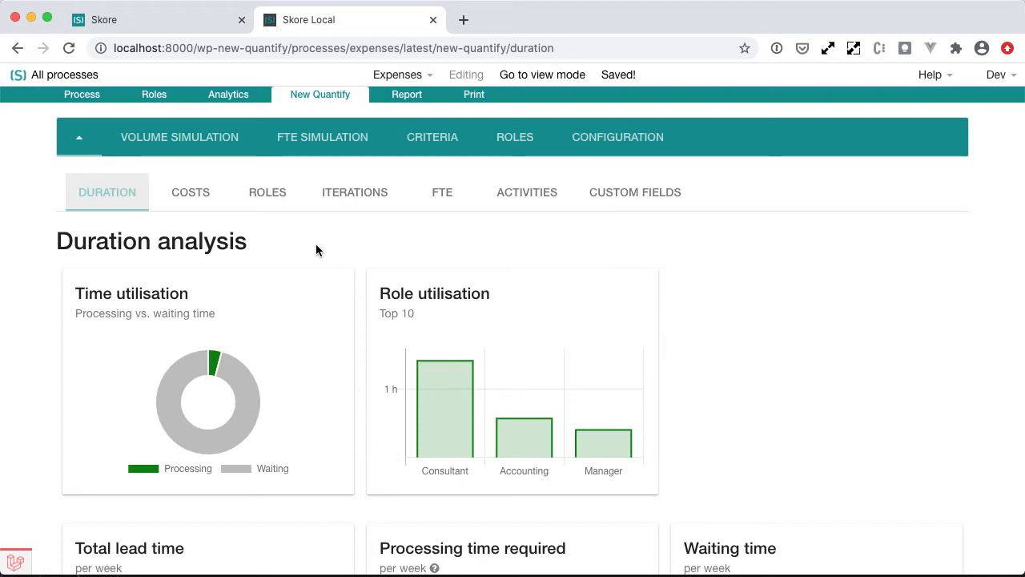
Open the role manager and view the Accounting and Consultant role descriptions.
left_click(155, 95)
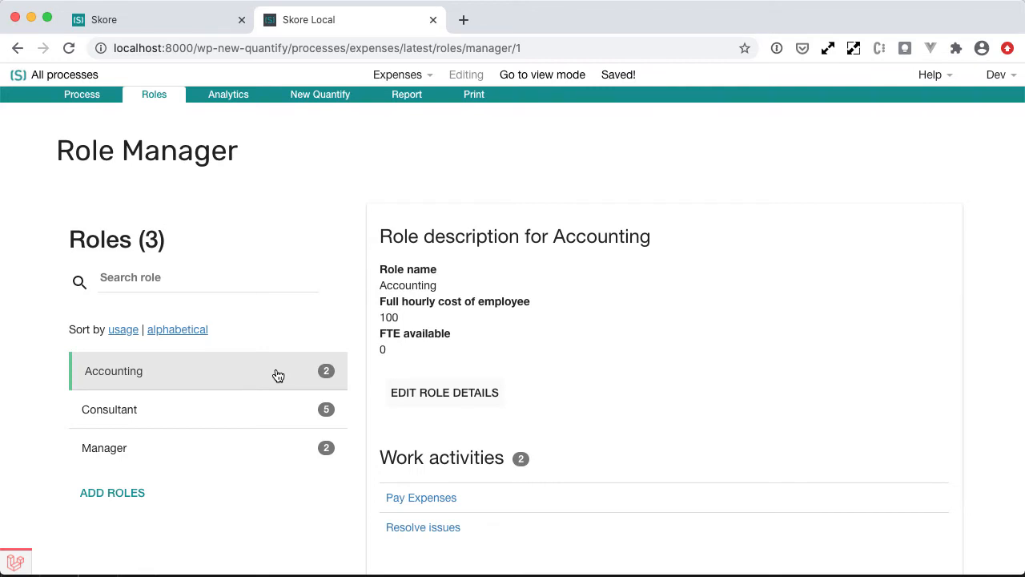
double_click(387, 319)
left_click(387, 319)
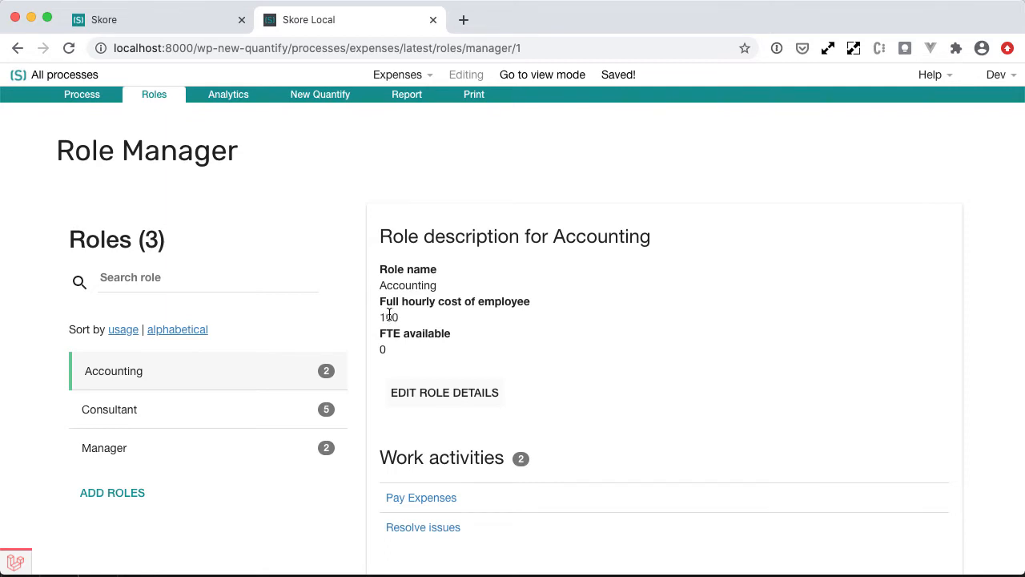
left_click(278, 416)
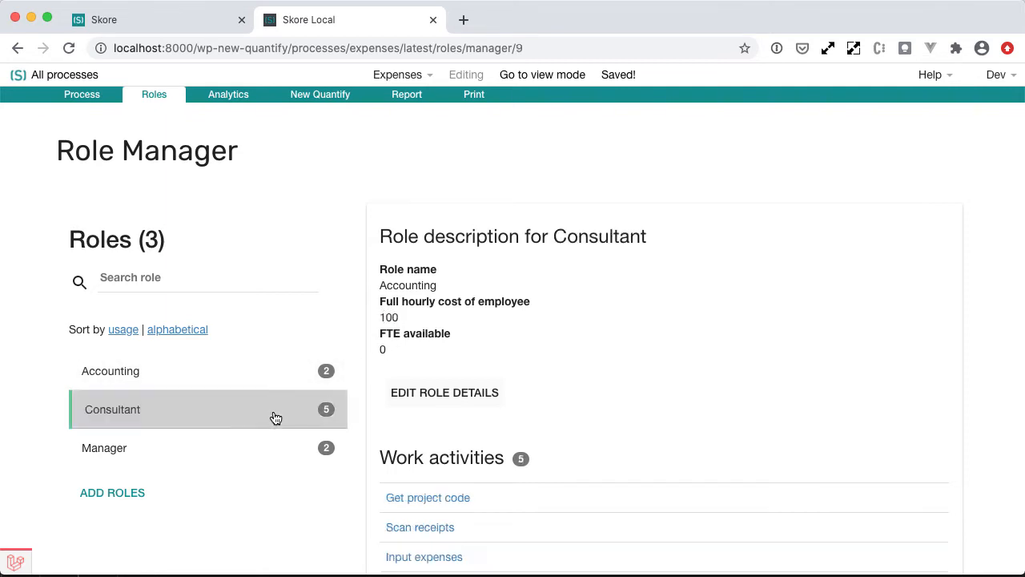
View the Manager role description in the role manager.
left_click(263, 467)
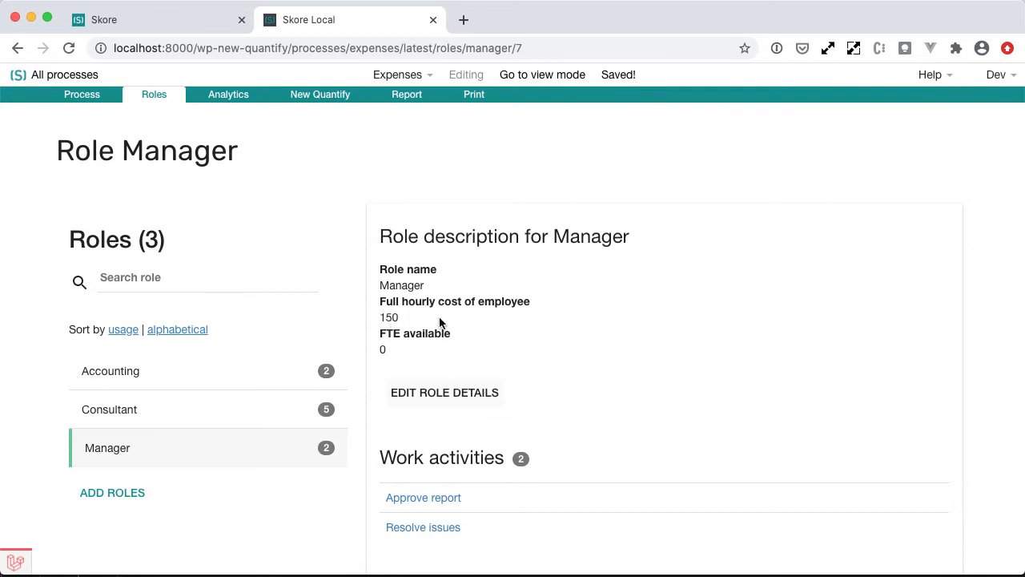
Open the New Quantify costs analysis and review the total costs and costs breakdown charts.
left_click(319, 99)
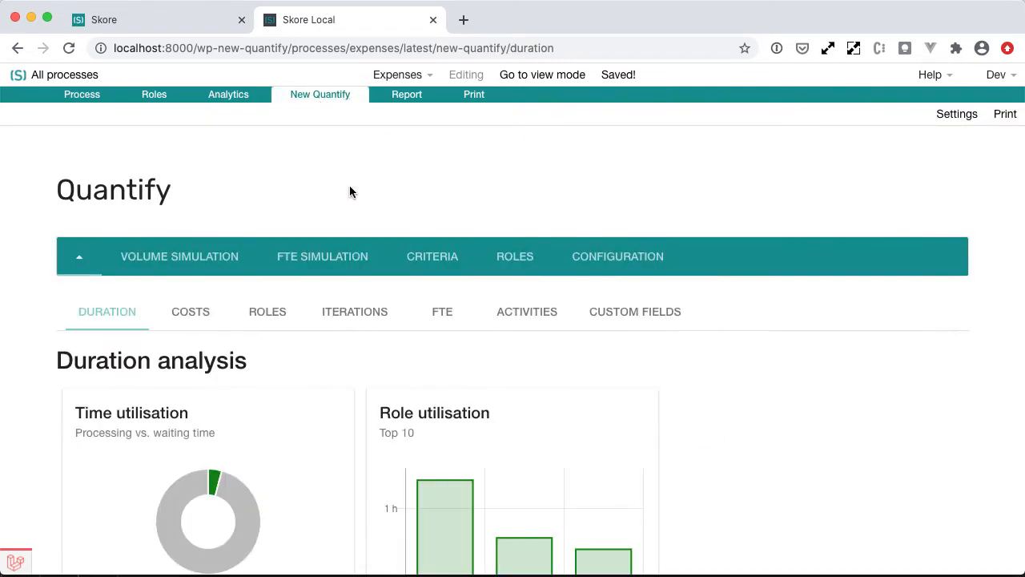
scroll(330, 168, "down", 2)
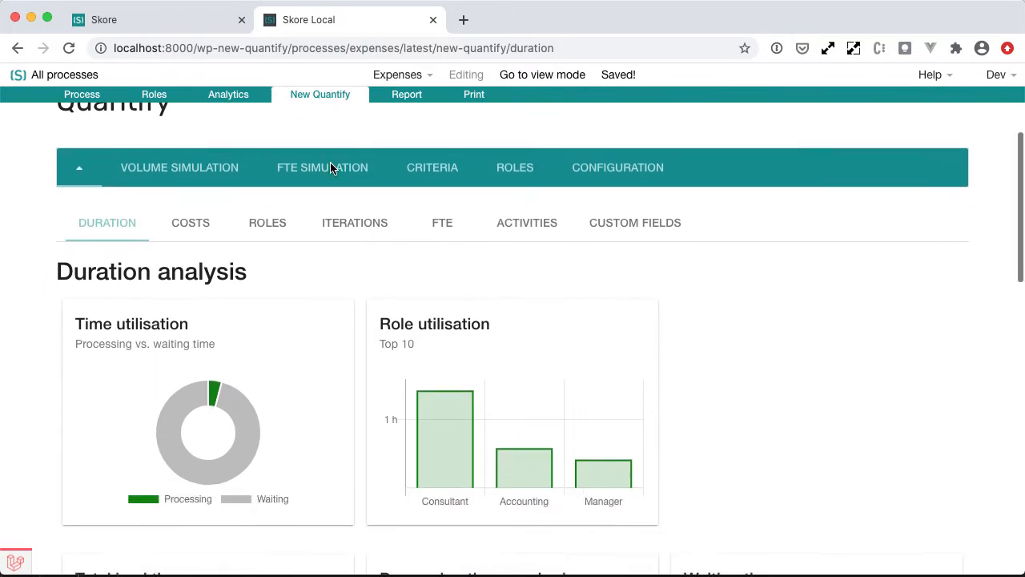
left_click(180, 227)
scroll(180, 229, "down", 2)
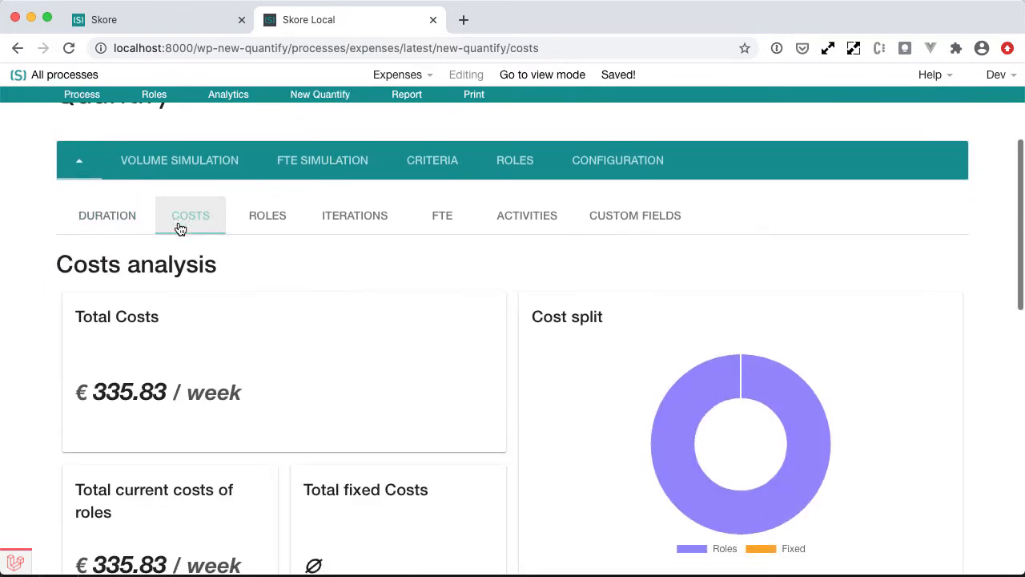
scroll(179, 228, "down", 1)
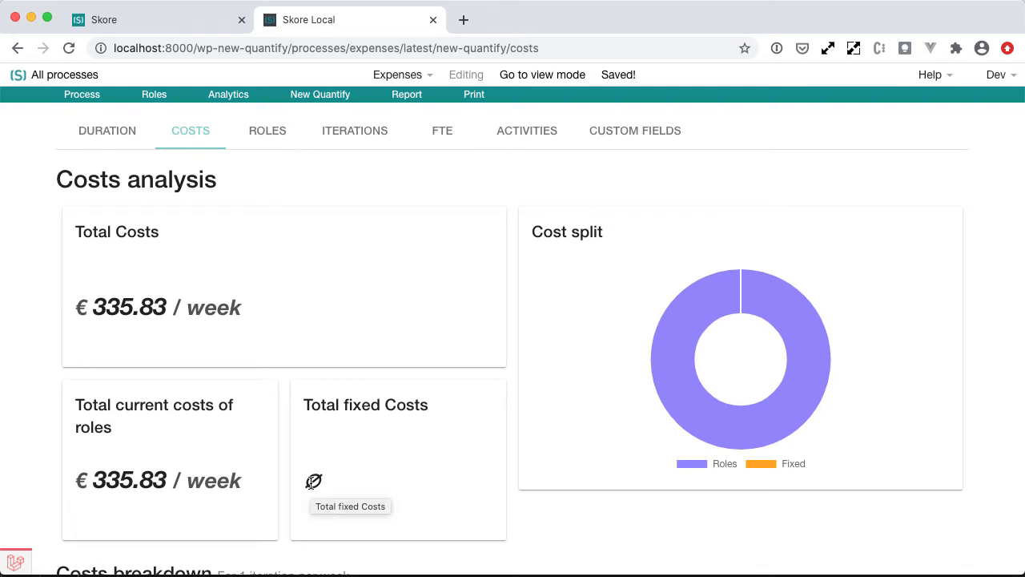
scroll(312, 481, "down", 5)
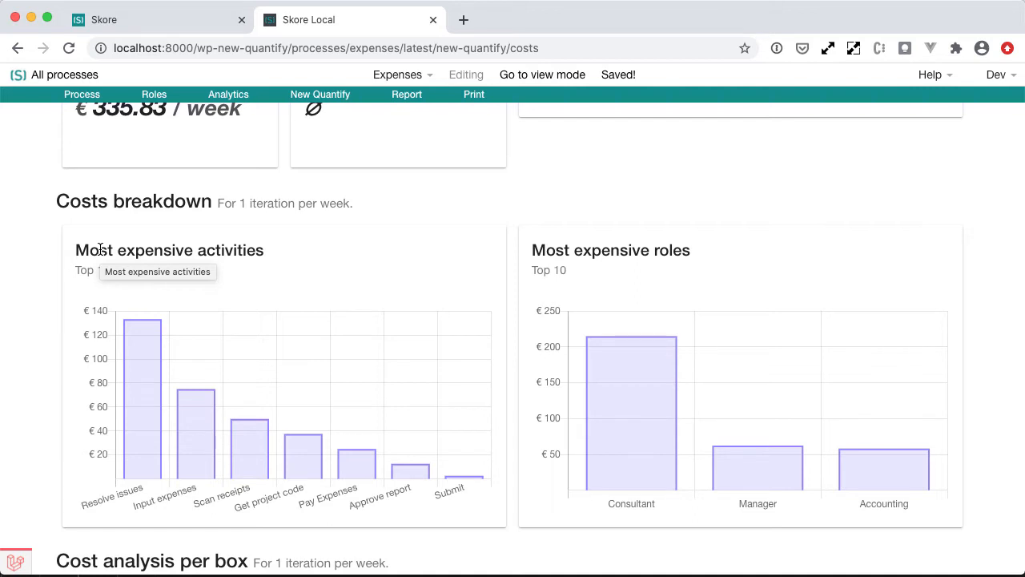
mouse_move(154, 442)
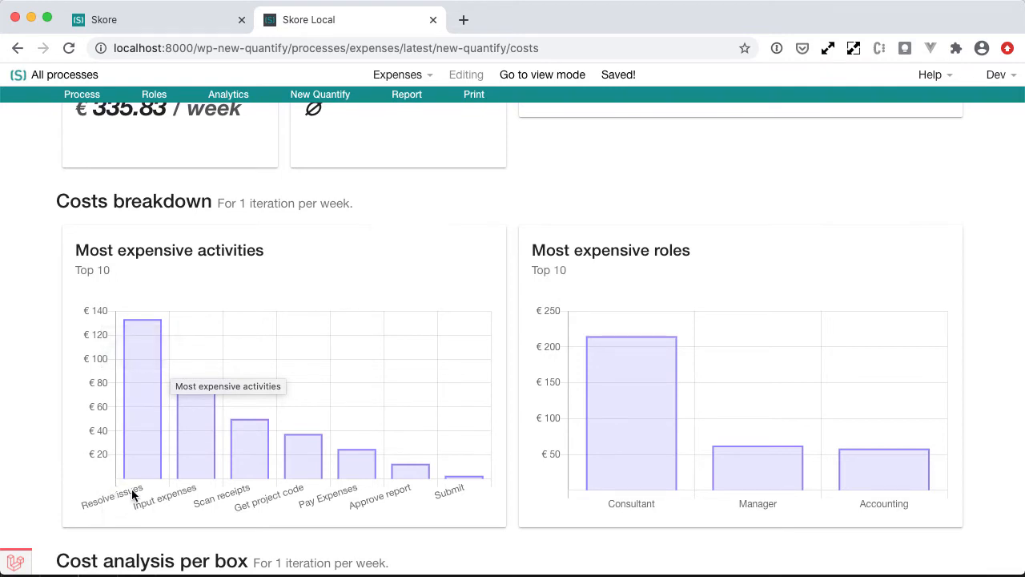
Set the Resolve issues box's volume to 0.1 units, save it and close the details panel.
left_click(83, 95)
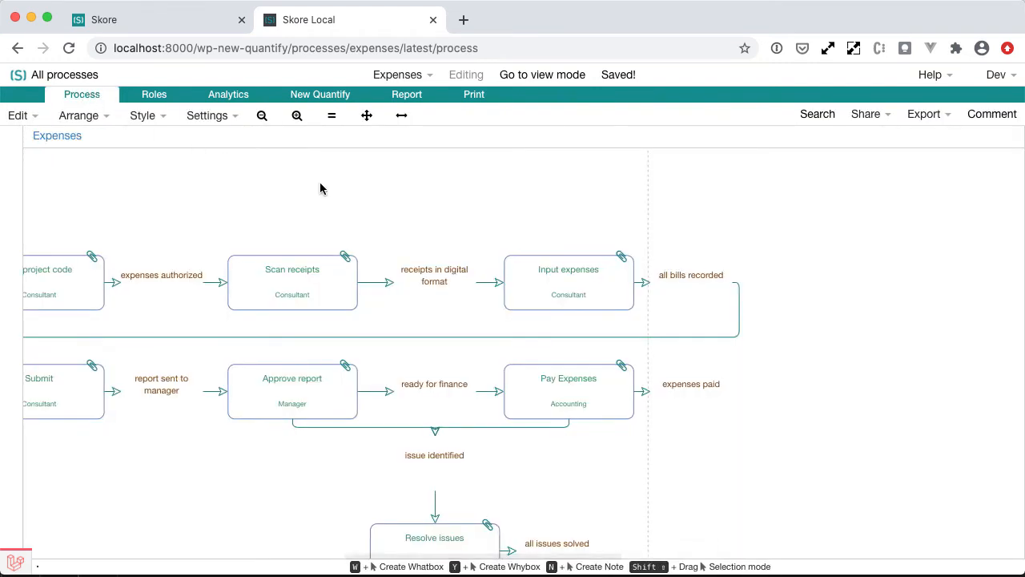
scroll(319, 188, "down", 4)
left_click(395, 411)
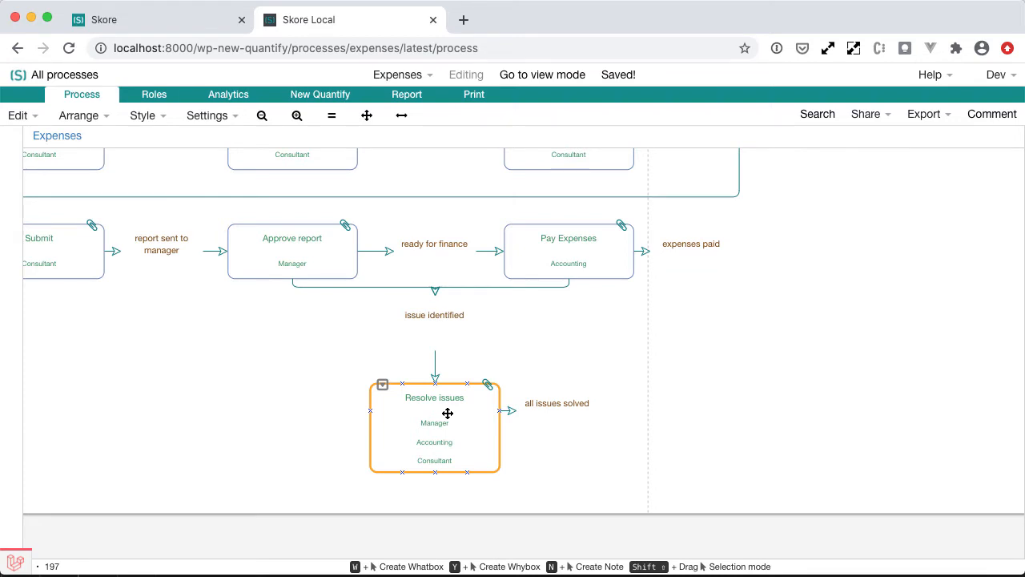
left_click(488, 385)
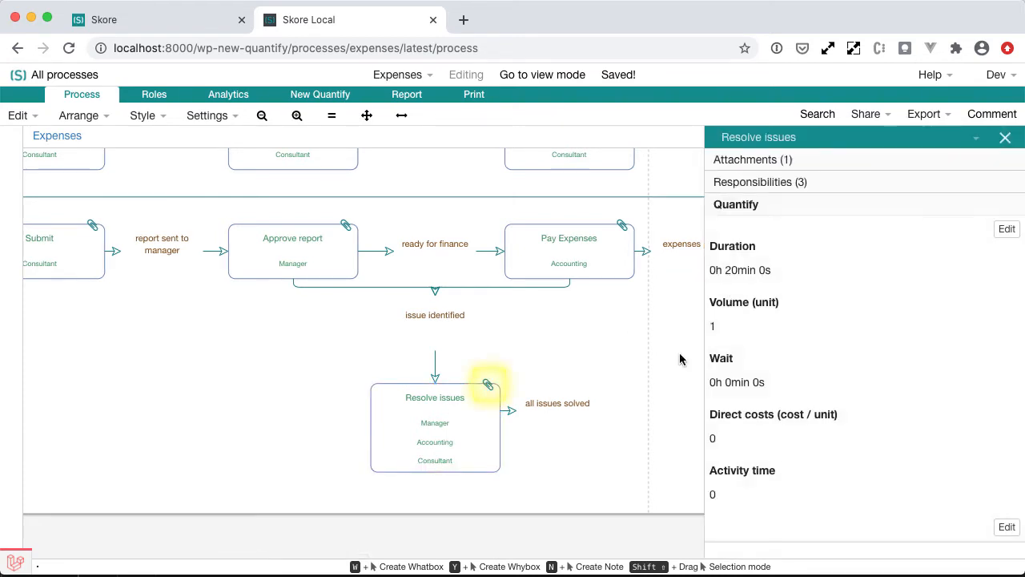
left_click(458, 435)
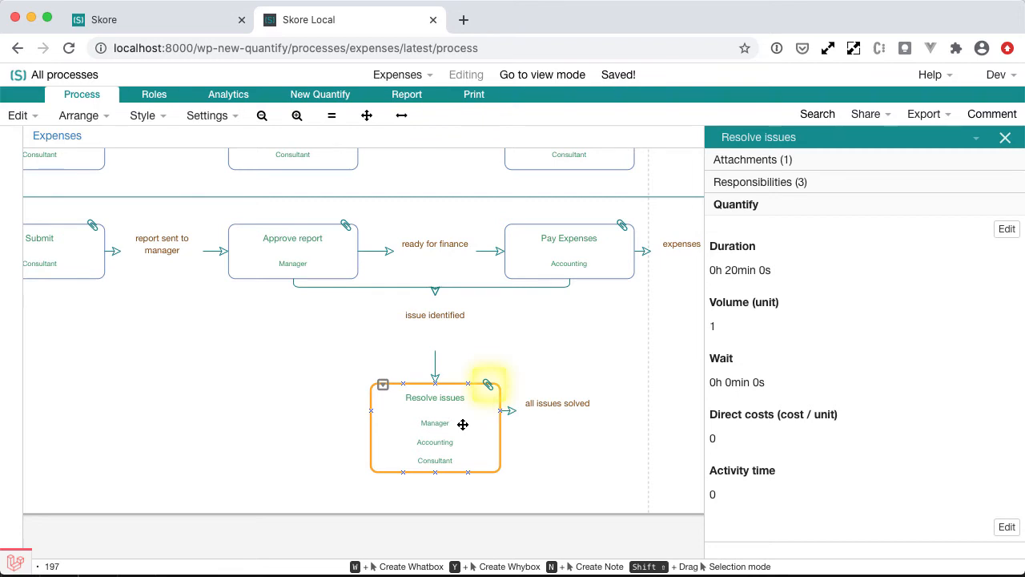
left_click(711, 324)
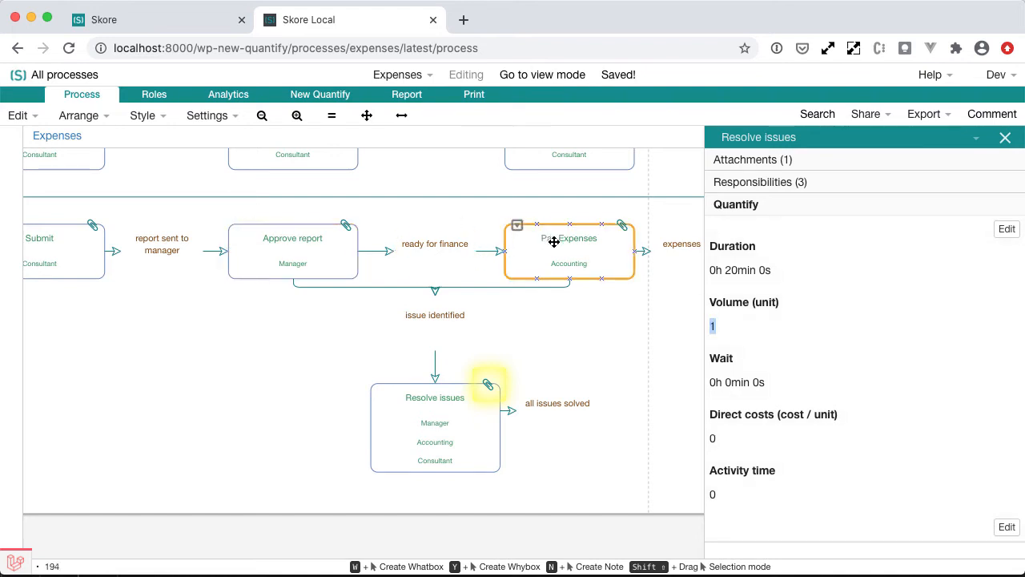
scroll(553, 241, "up", 3)
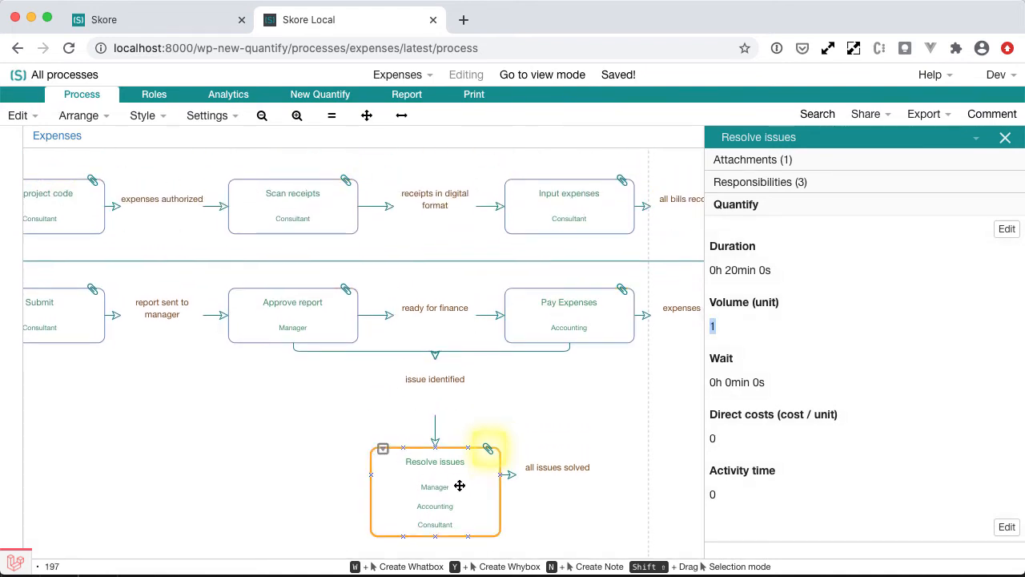
left_click(787, 341)
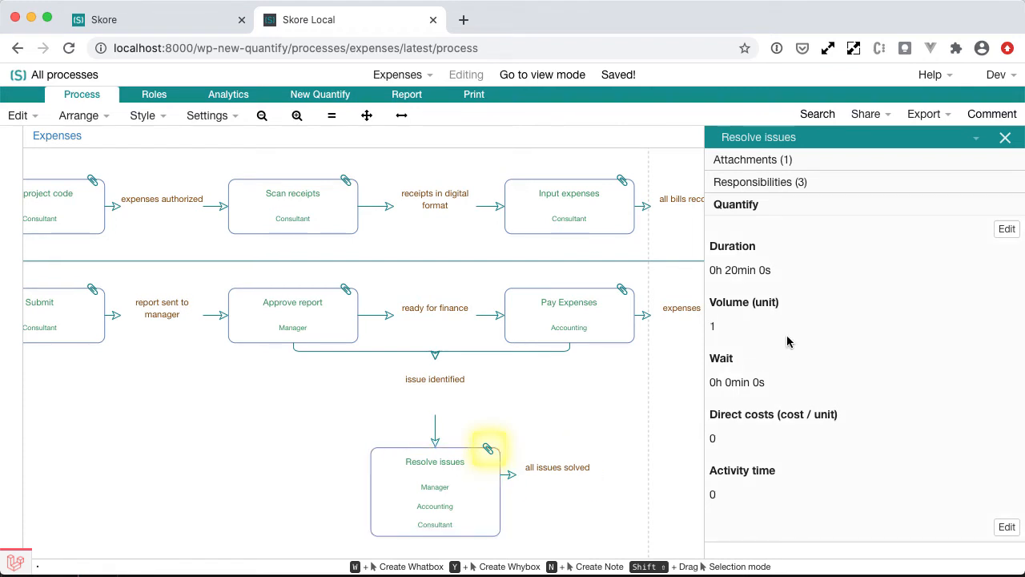
left_click(1005, 230)
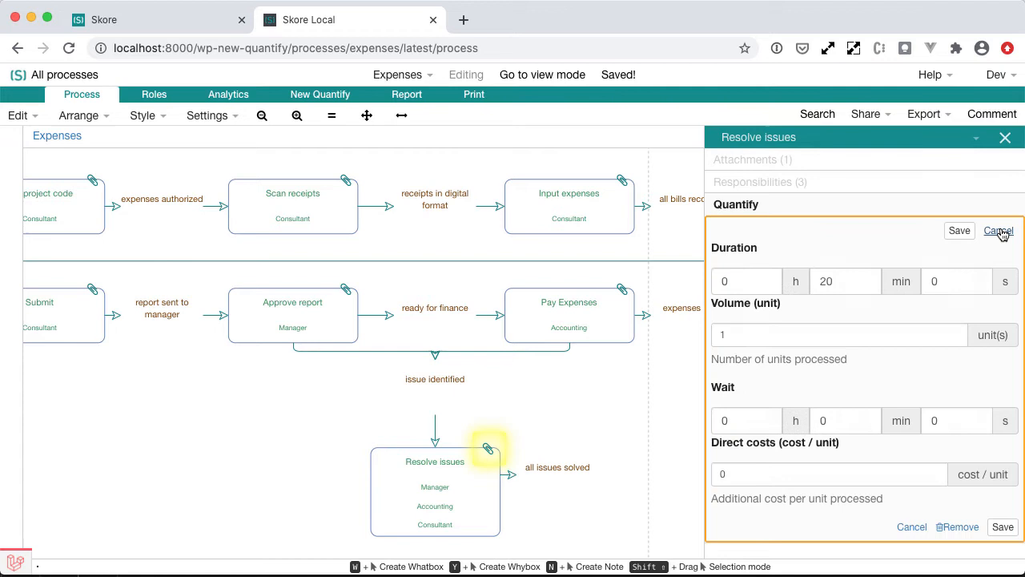
left_click(768, 334)
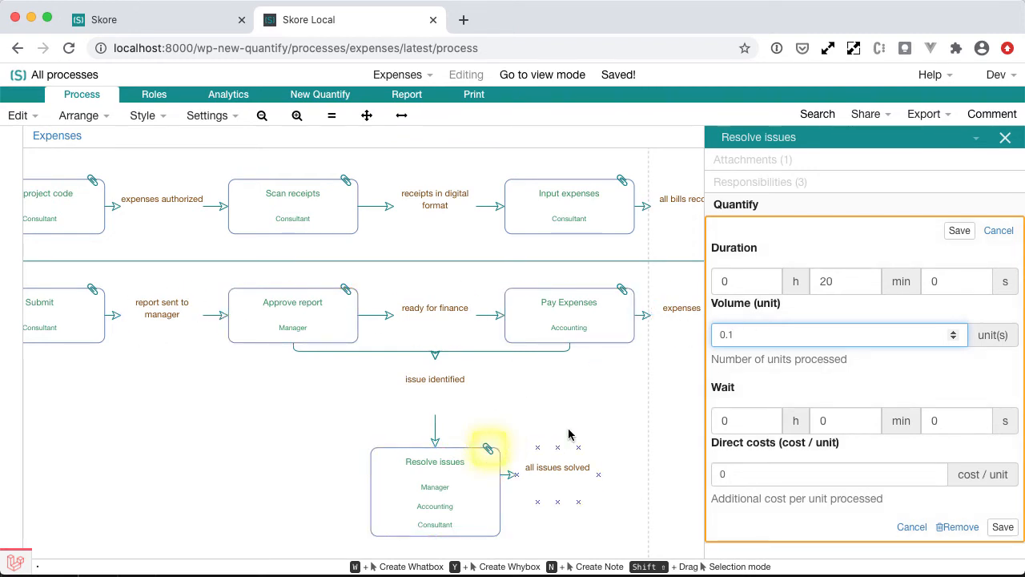
left_click(839, 270)
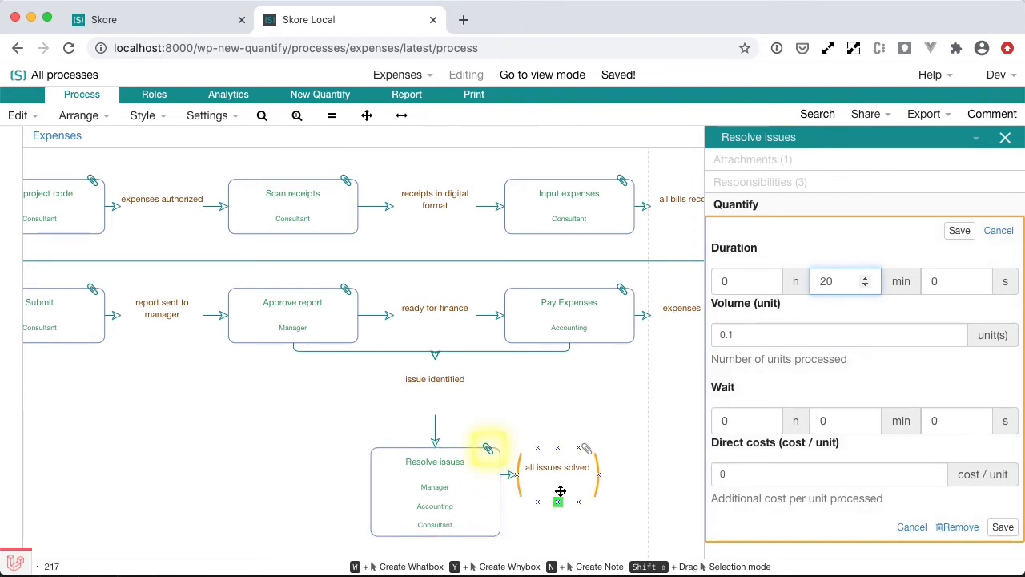
left_click(740, 344)
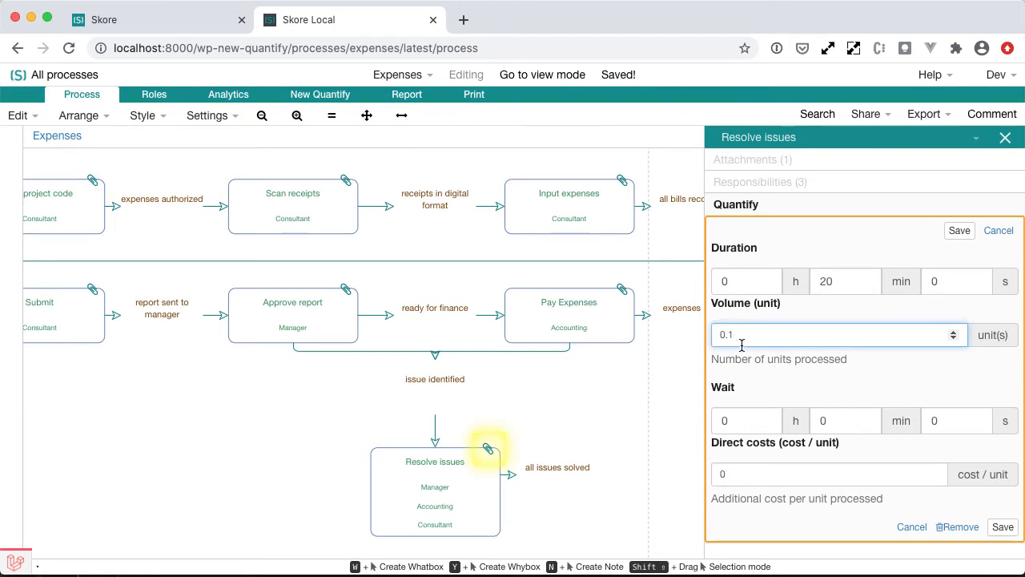
left_click(959, 230)
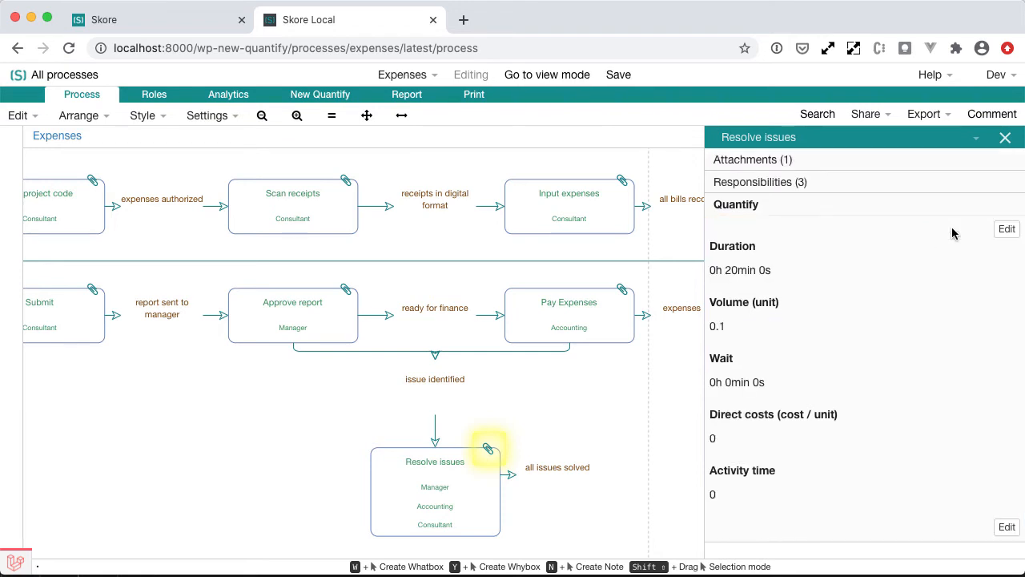
left_click(1004, 137)
Open New Quantify again and review the updated costs analysis and costs breakdown charts.
left_click(327, 96)
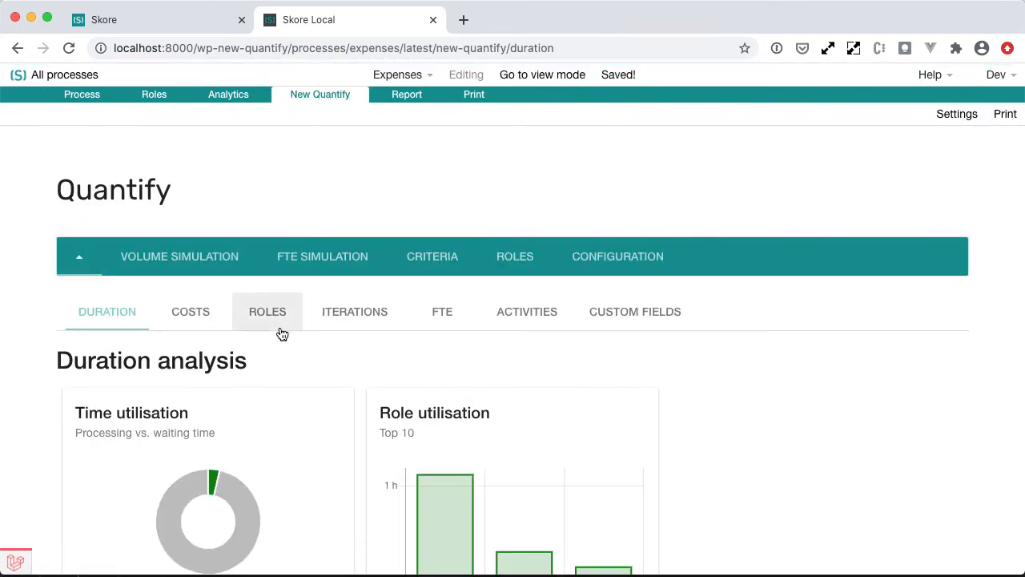
scroll(277, 401, "down", 3)
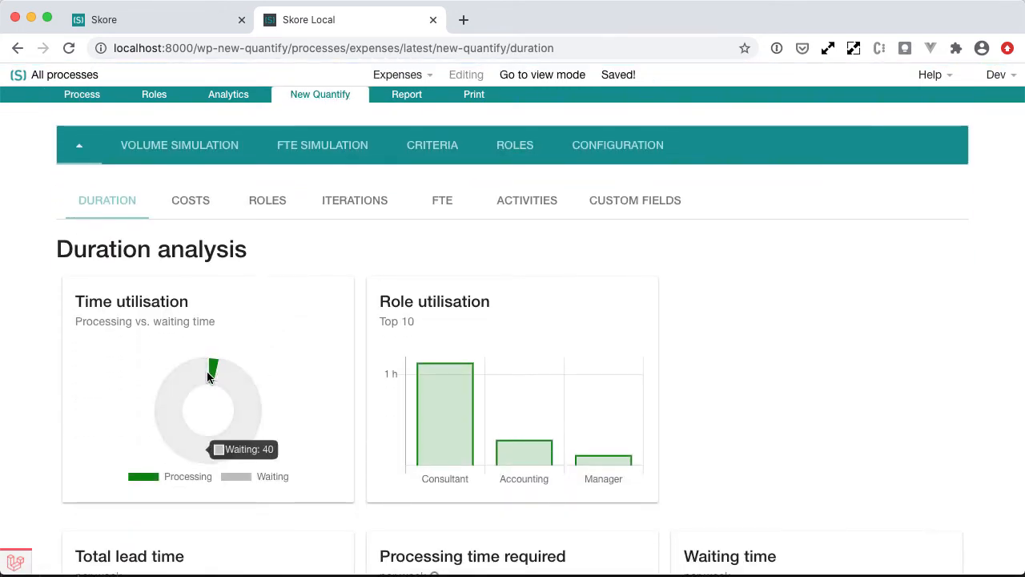
left_click(263, 201)
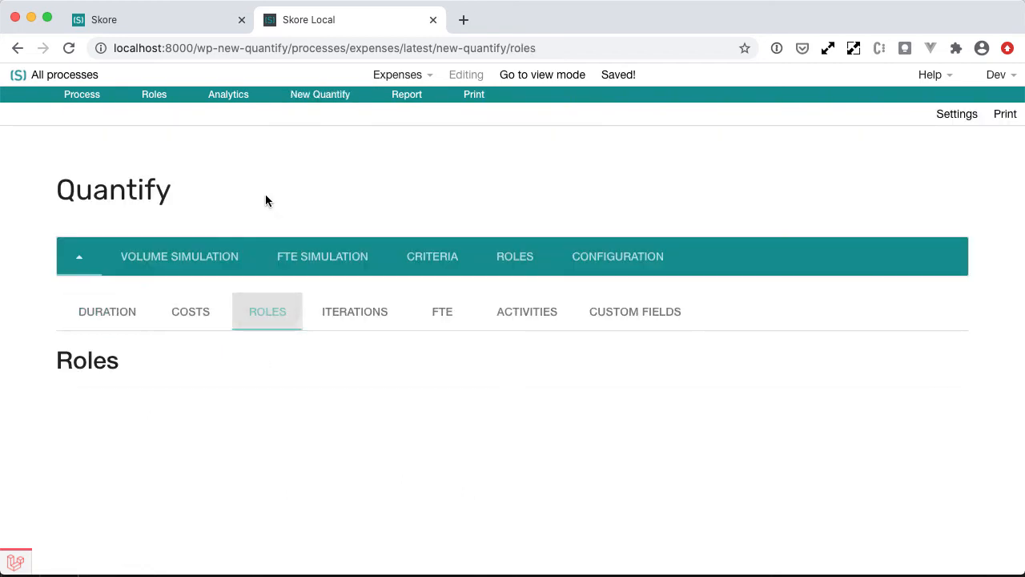
left_click(193, 330)
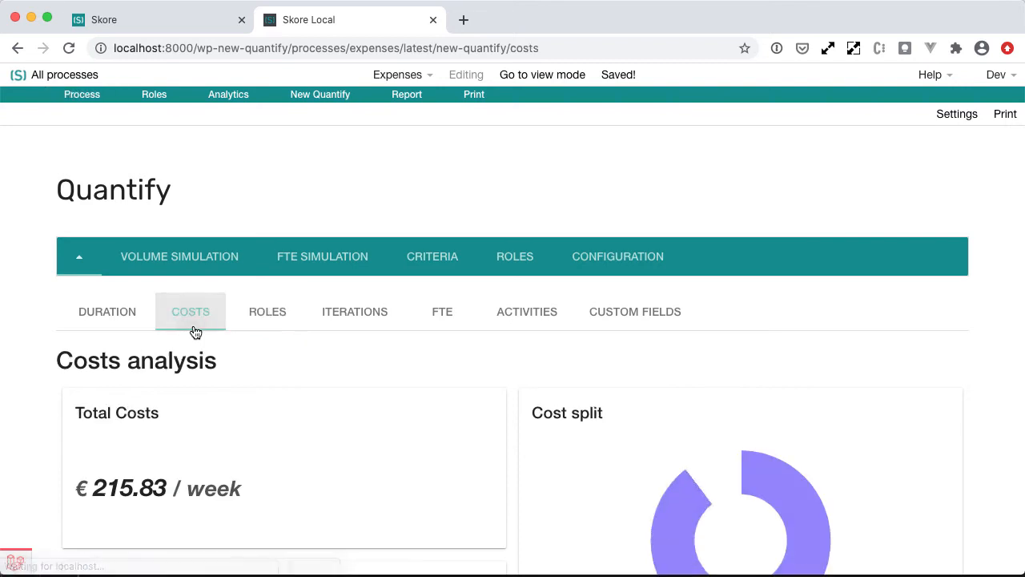
scroll(260, 364, "down", 7)
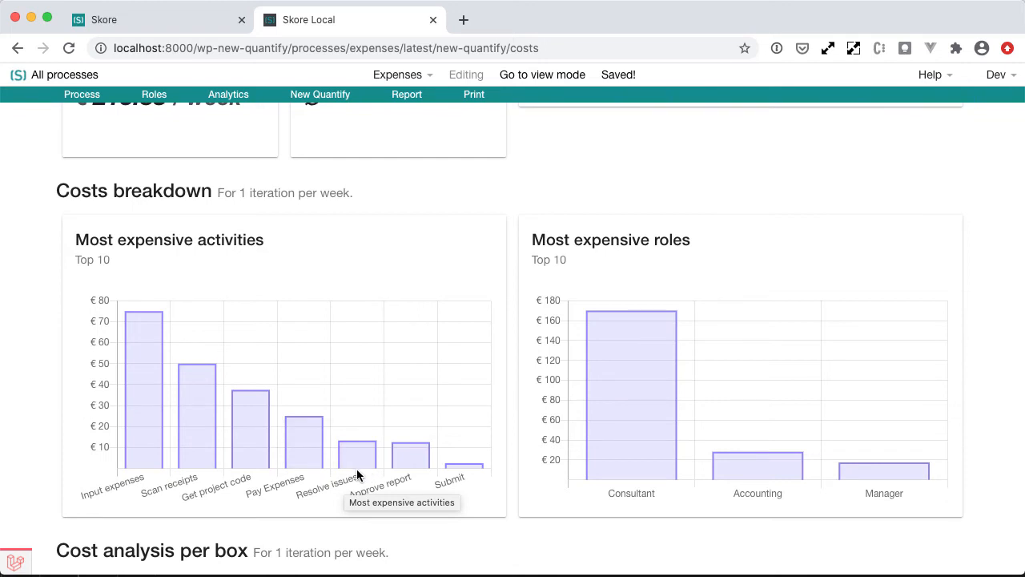
mouse_move(361, 471)
scroll(168, 481, "down", 2)
scroll(261, 368, "up", 10)
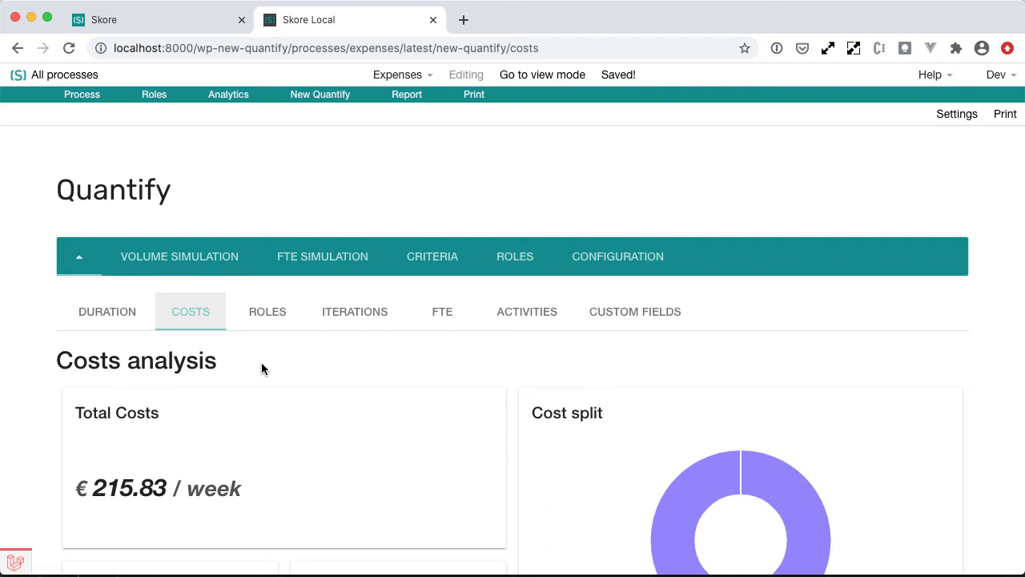
Switch to the duration analysis and review its charts and lead time totals.
left_click(87, 328)
scroll(32, 335, "down", 4)
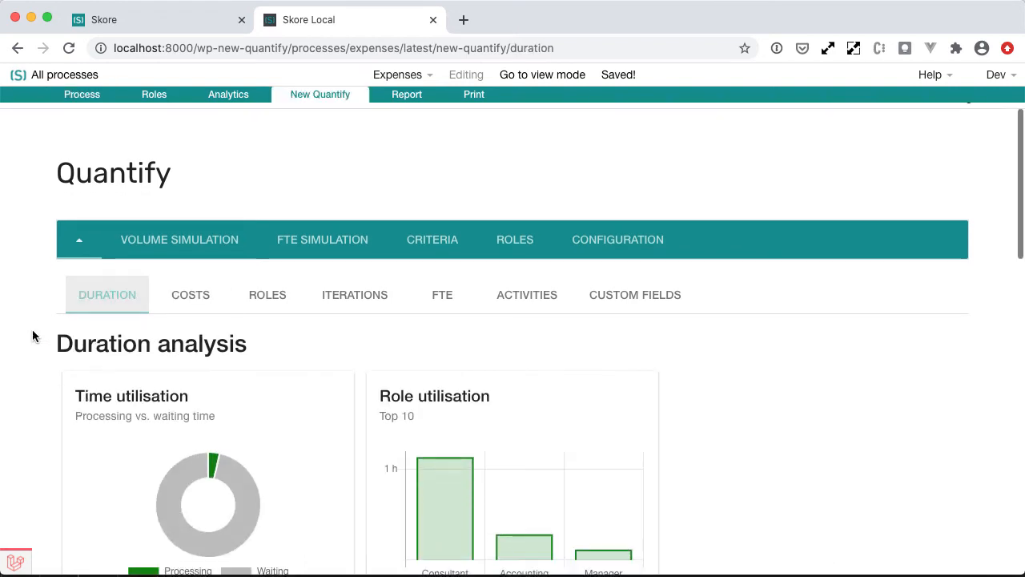
scroll(32, 335, "down", 2)
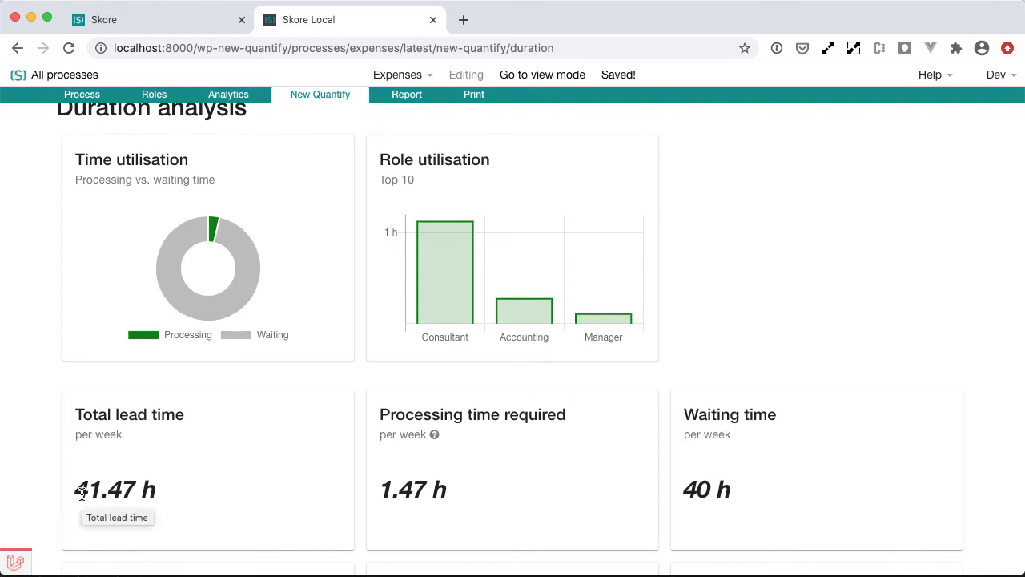
scroll(43, 339, "up", 5)
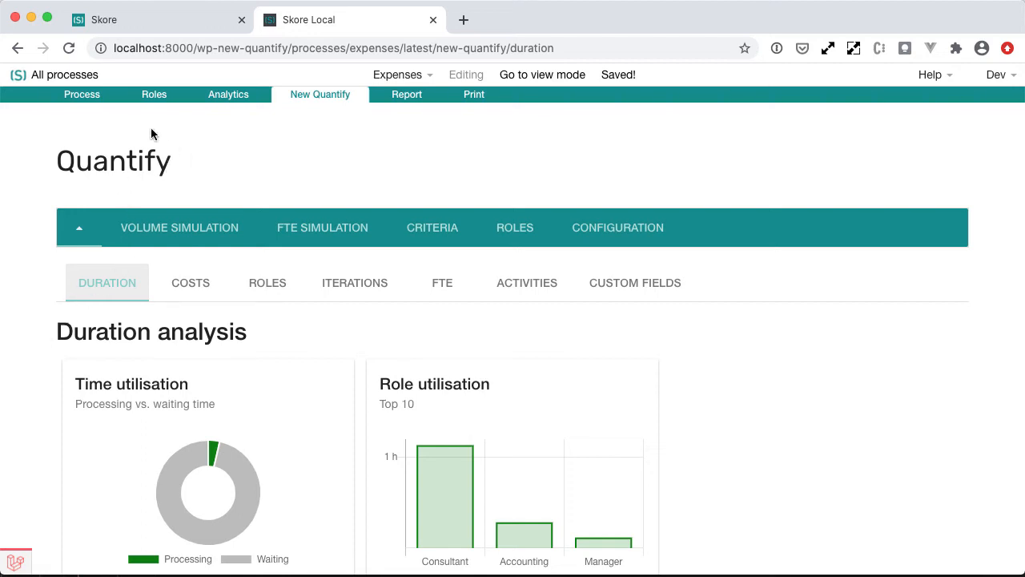
Reset the Approve report box's wait time to 0 hours and save it.
left_click(81, 97)
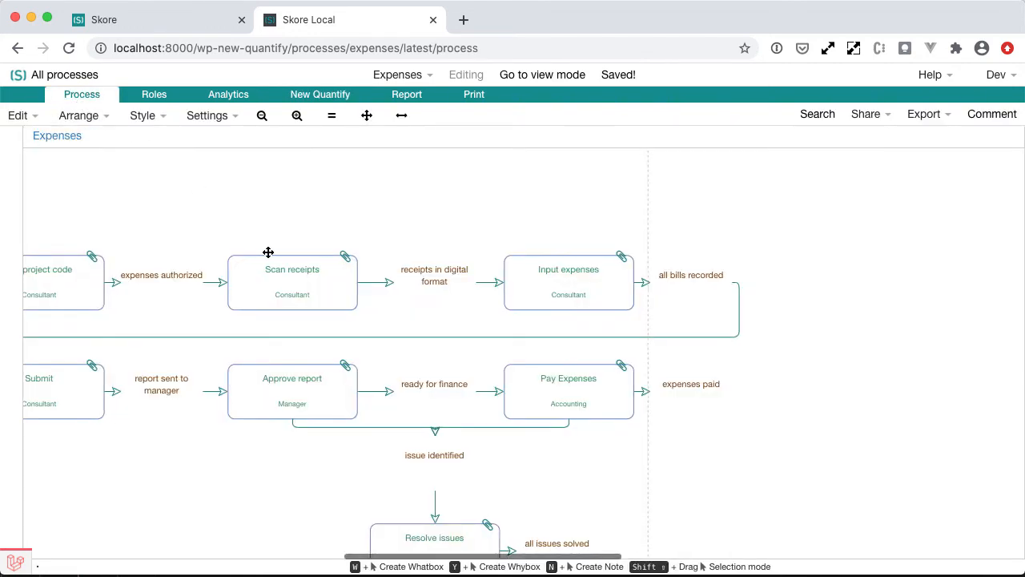
left_click(346, 365)
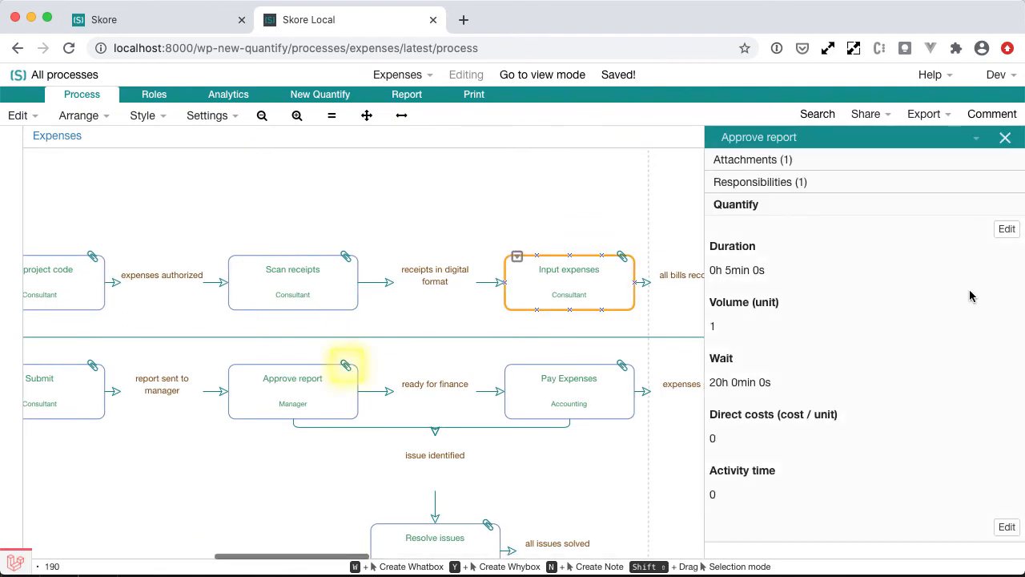
left_click(1007, 229)
double_click(730, 423)
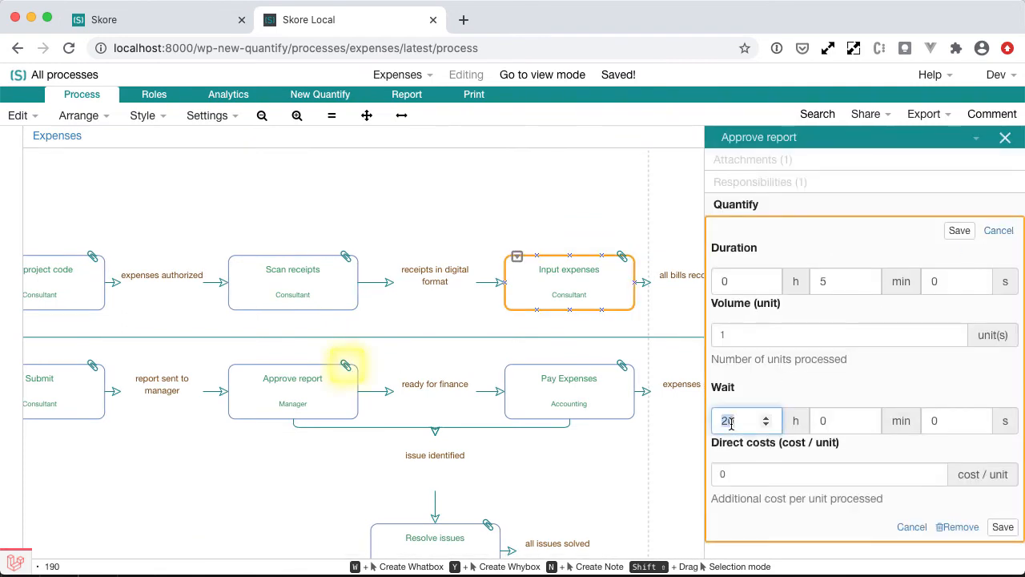
type("0")
left_click(1002, 526)
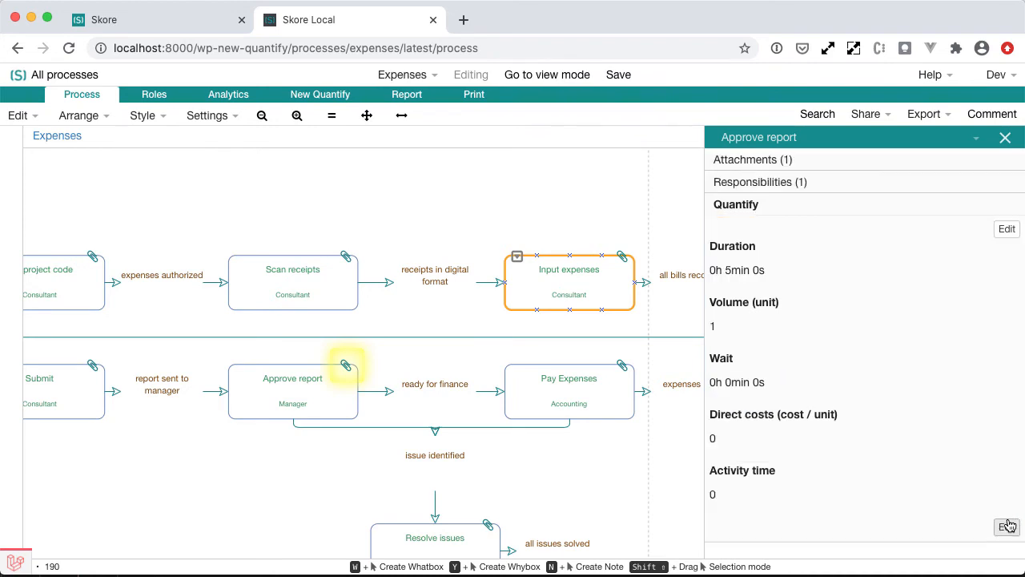
Set the Pay Expenses box's wait time to 0 hours, save it and close the details panel.
left_click(622, 365)
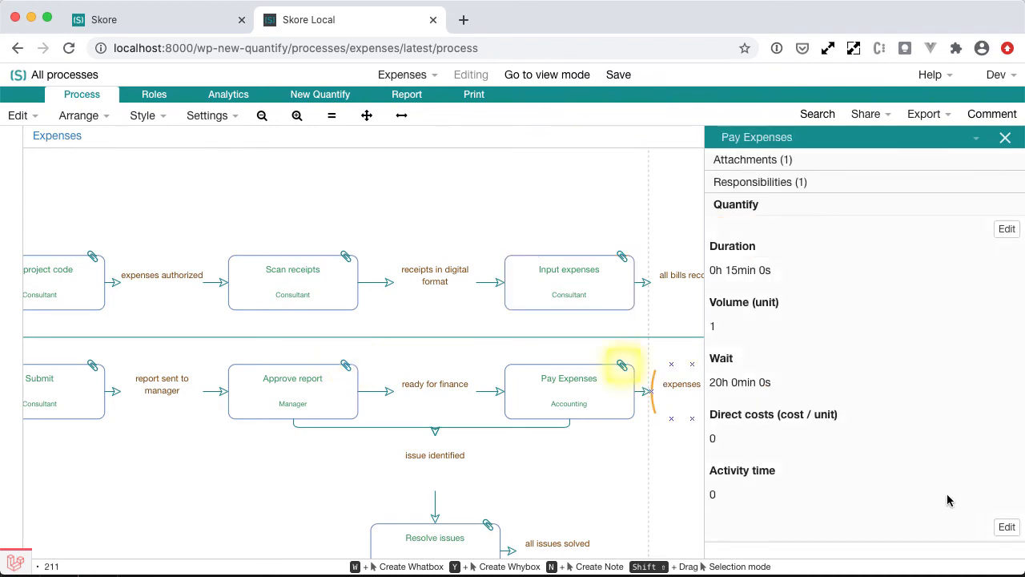
left_click(1007, 526)
left_click(743, 420)
double_click(730, 421)
type("0")
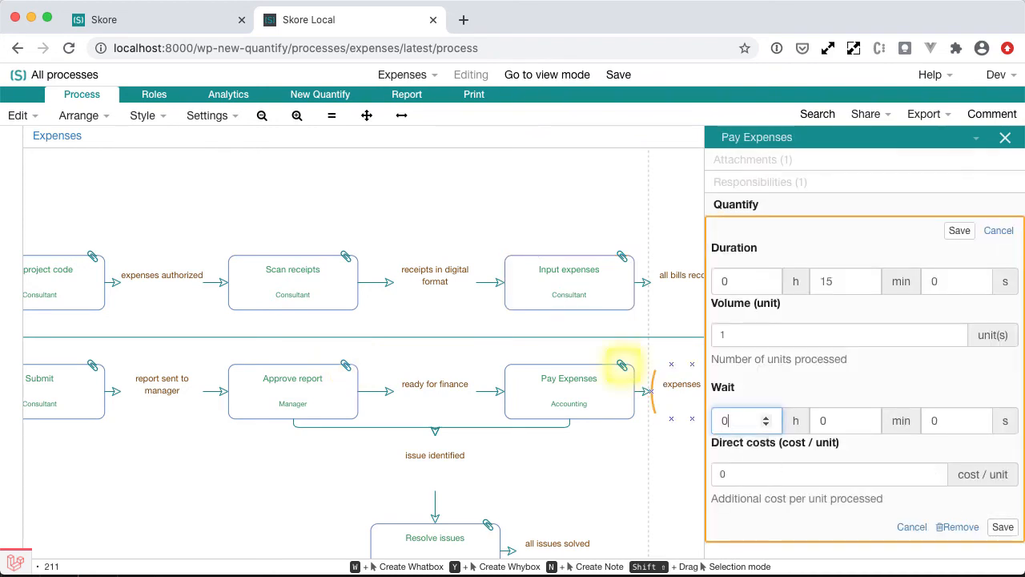
left_click(1001, 526)
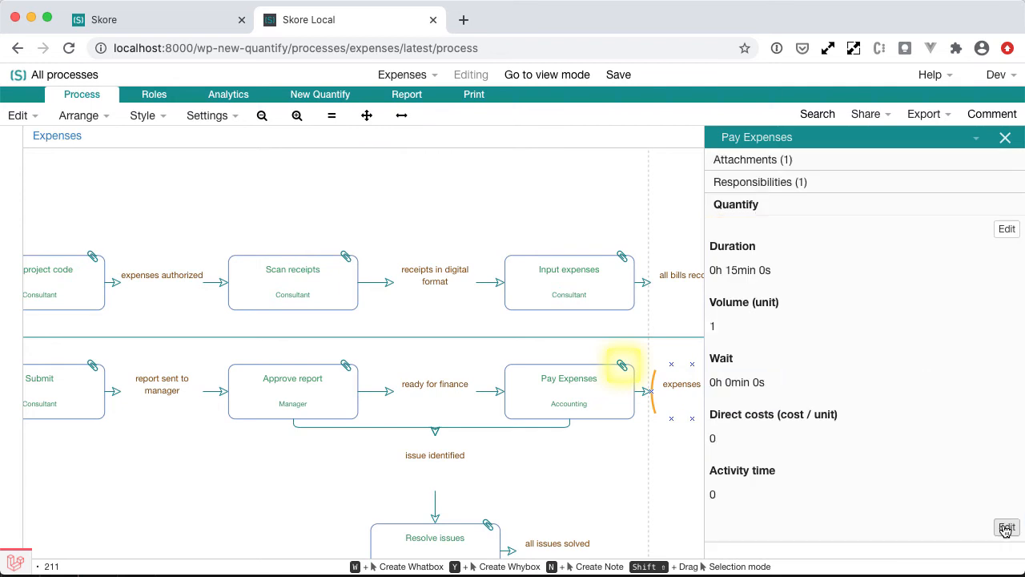
left_click(1005, 138)
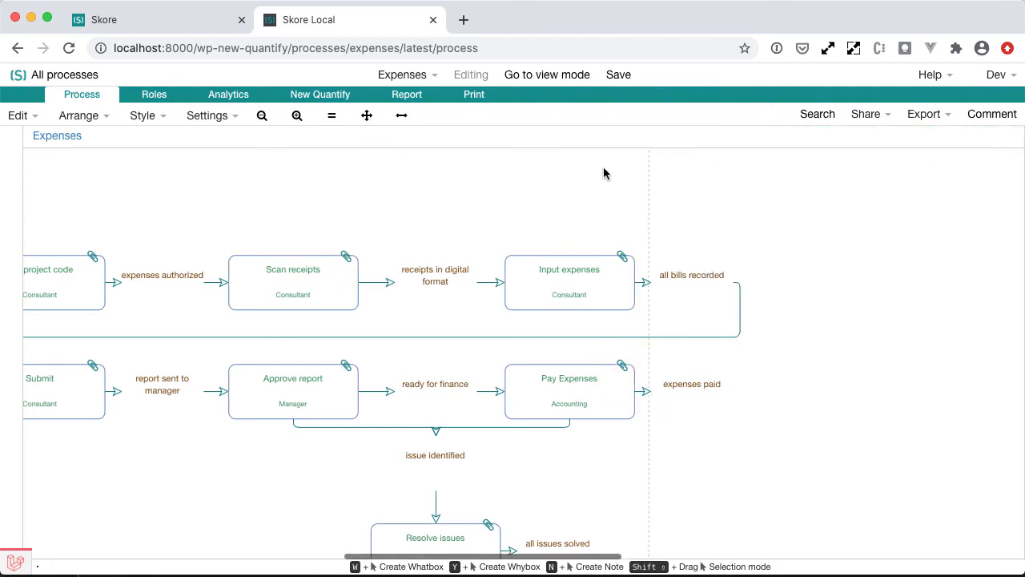
Open New Quantify and set the volume simulation to 10 iterations desired per week.
left_click(321, 94)
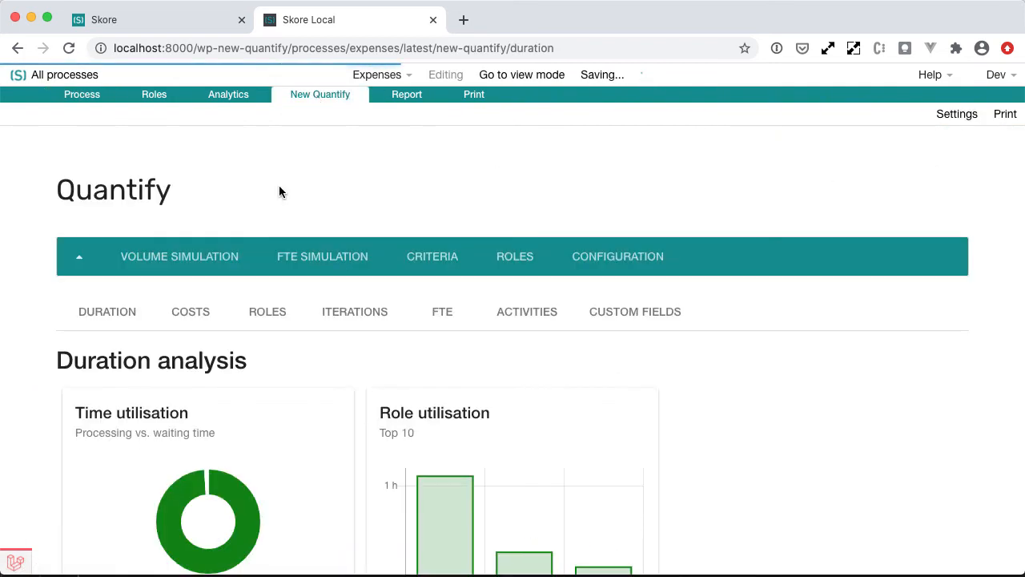
scroll(224, 411, "down", 5)
scroll(223, 410, "up", 3)
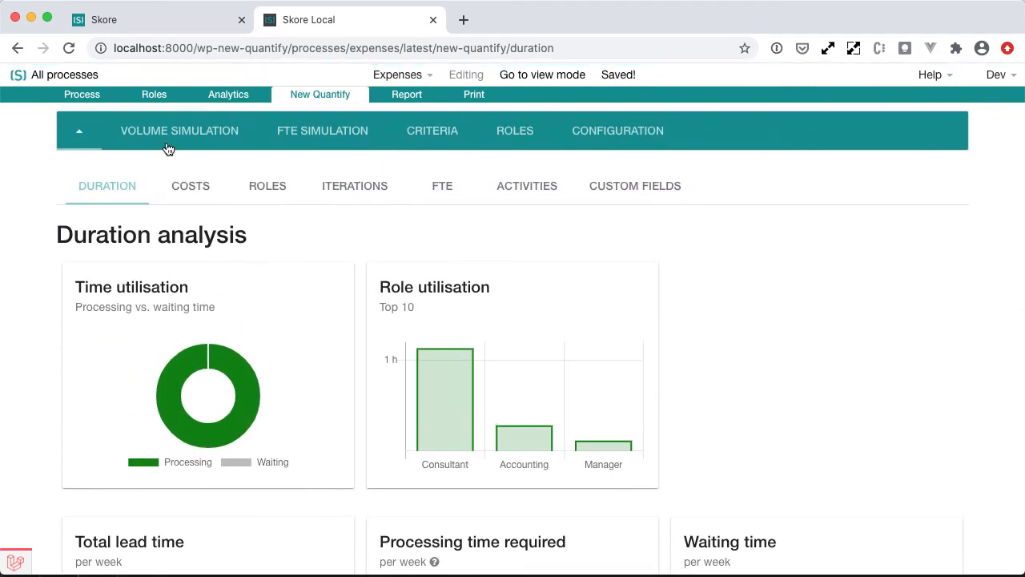
left_click(166, 141)
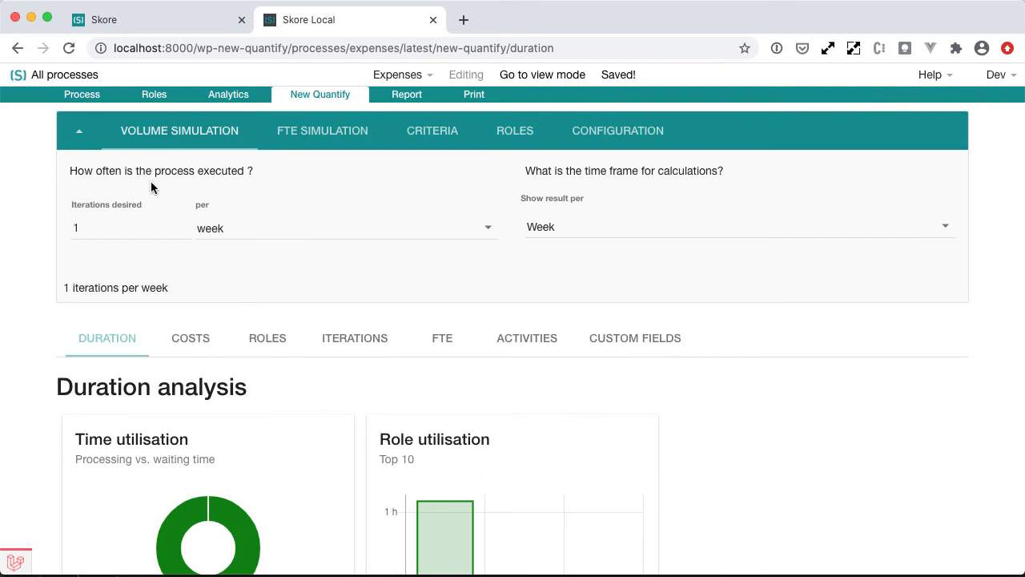
left_click(113, 228)
type("0")
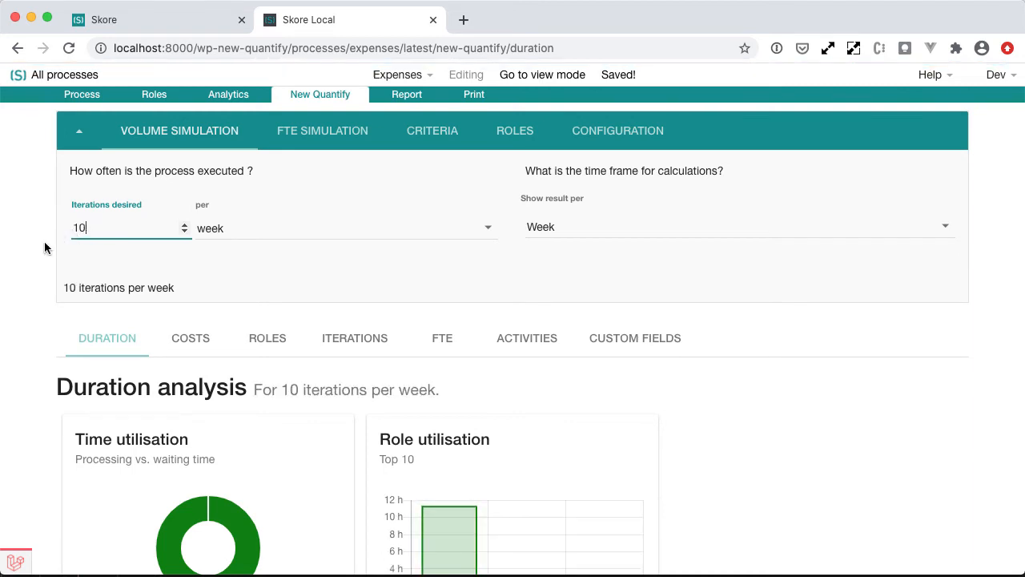
left_click(44, 241)
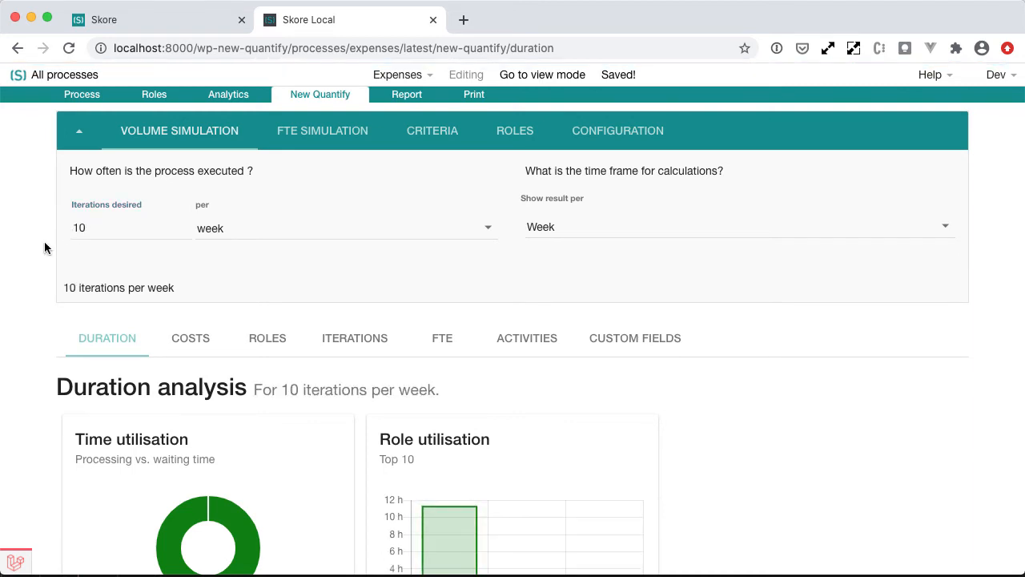
Review the duration analysis charts and lead time totals for 10 iterations per week.
scroll(44, 248, "down", 2)
scroll(44, 246, "down", 3)
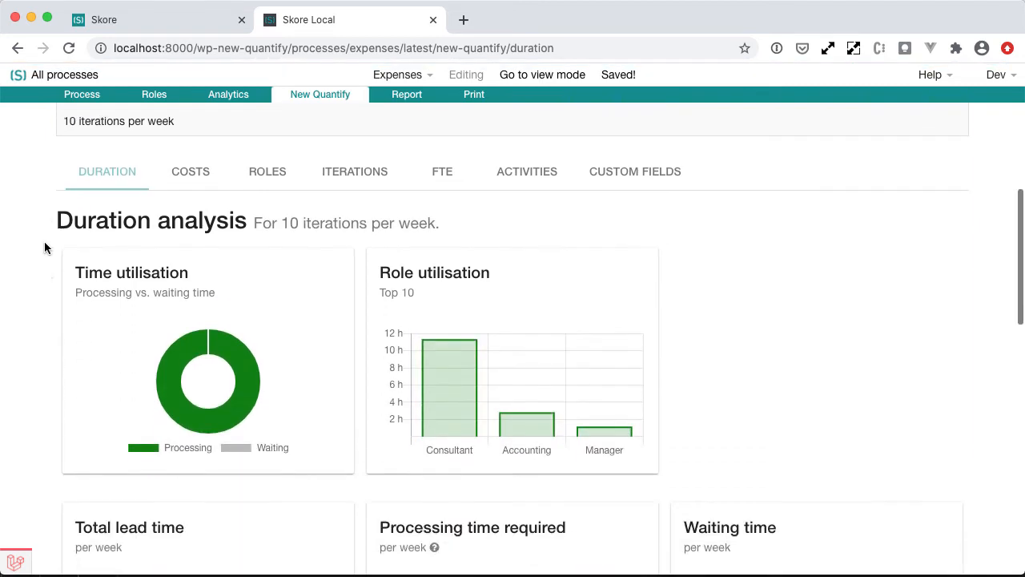
scroll(44, 246, "up", 2)
scroll(44, 241, "down", 5)
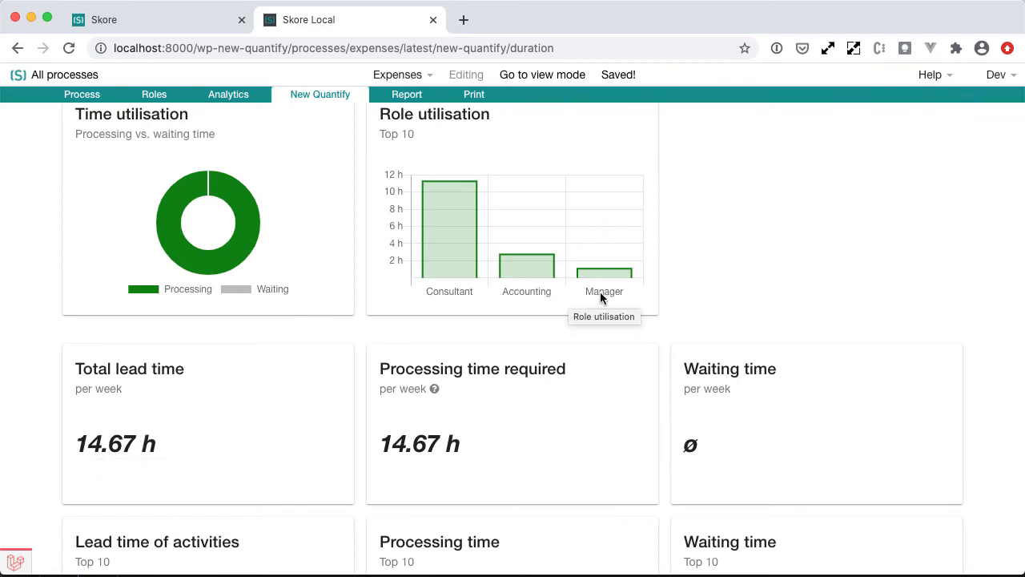
scroll(280, 404, "down", 3)
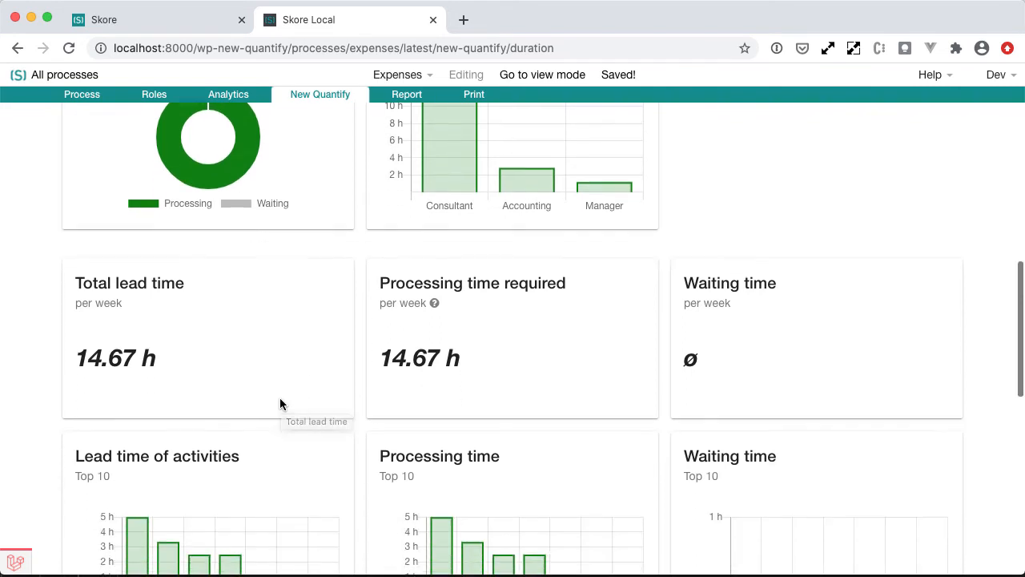
scroll(280, 403, "up", 6)
scroll(279, 404, "up", 2)
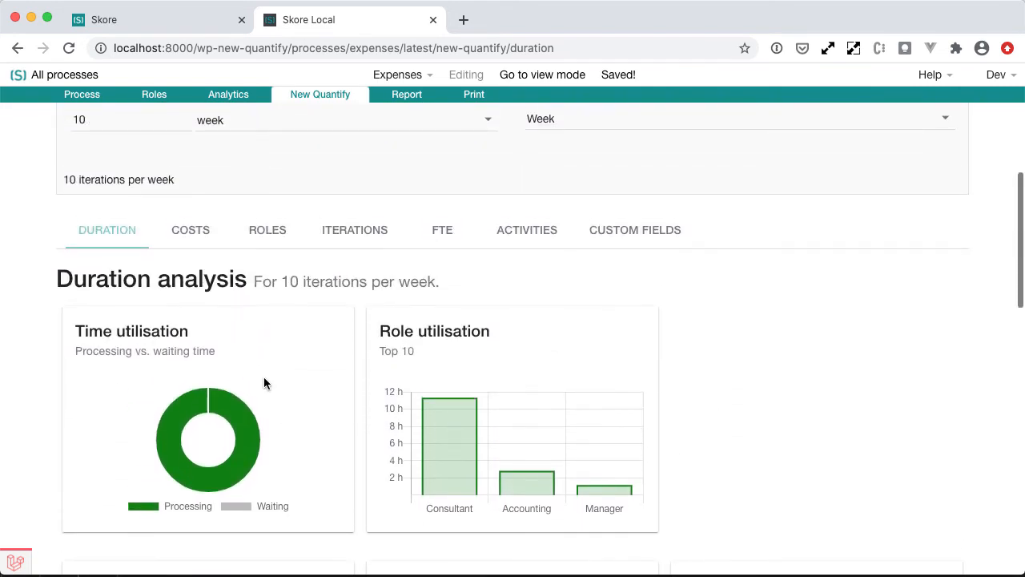
Switch to the costs analysis and review the total costs per week.
left_click(193, 247)
scroll(193, 247, "down", 1)
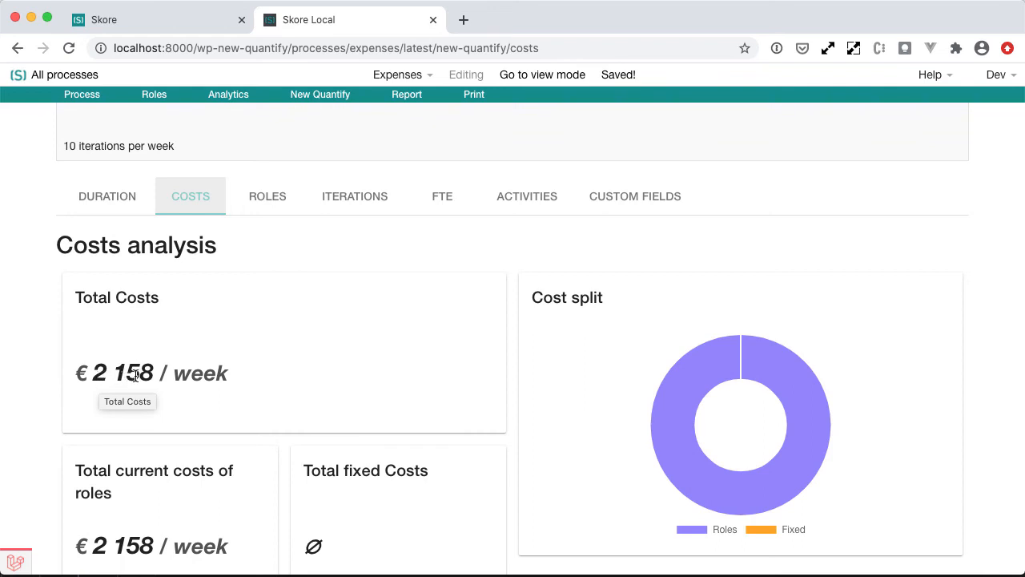
scroll(135, 375, "up", 2)
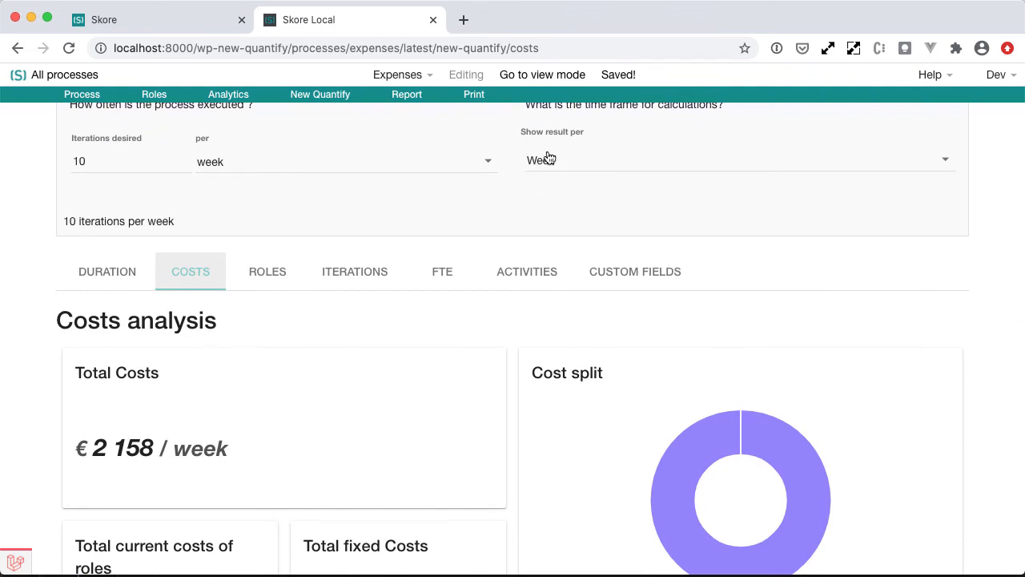
scroll(492, 164, "up", 1)
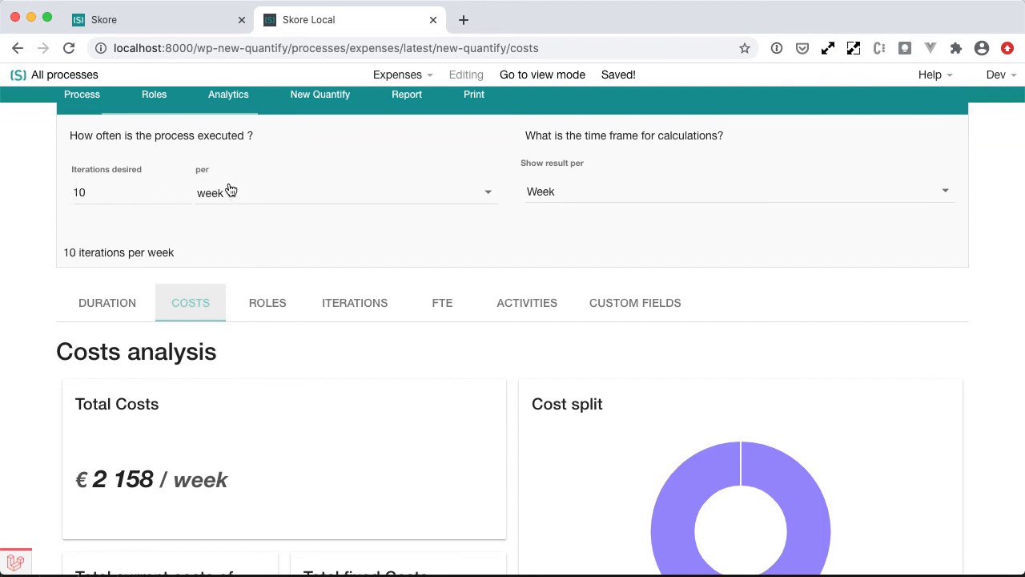
Set the calculation time frame to show results per Month.
left_click(597, 189)
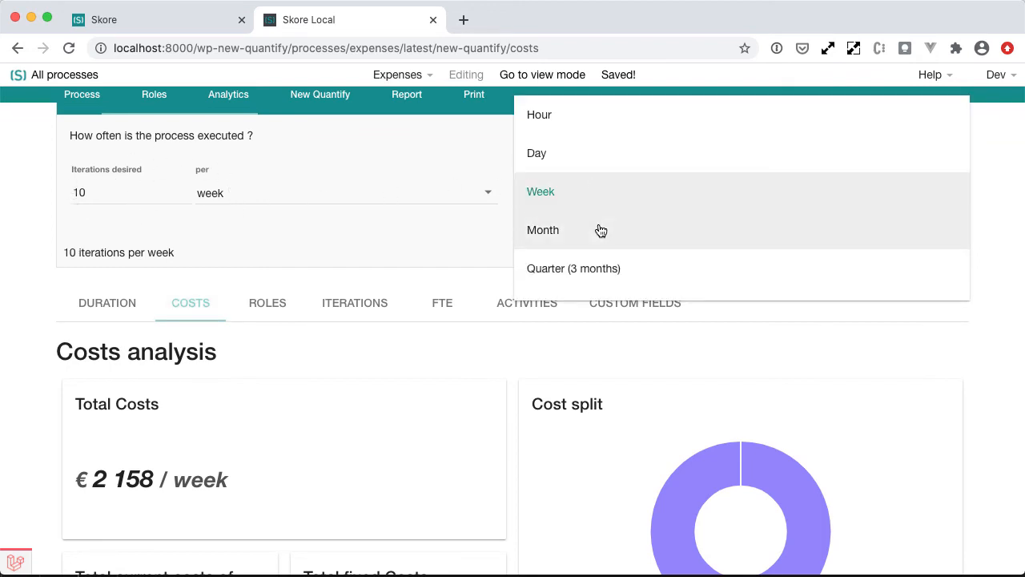
left_click(600, 231)
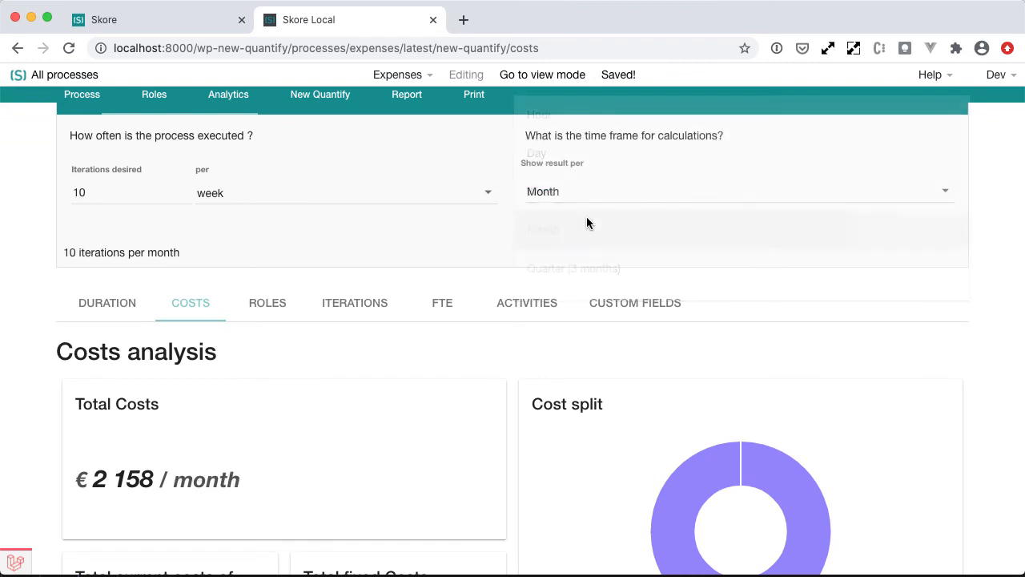
left_click(490, 355)
Review the monthly costs analysis totals and the costs breakdown charts.
scroll(490, 355, "down", 1)
scroll(489, 359, "down", 1)
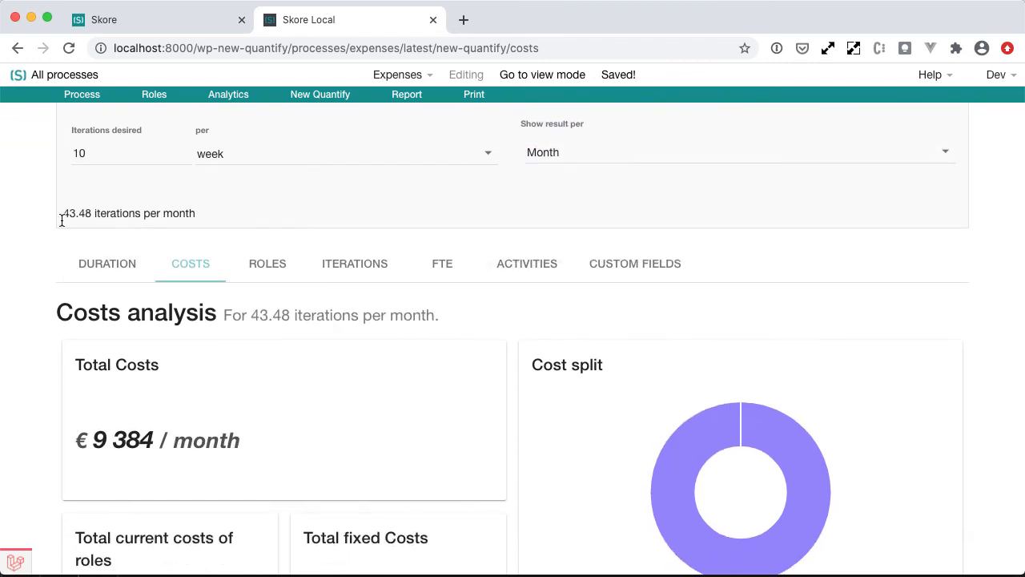
scroll(64, 216, "up", 1)
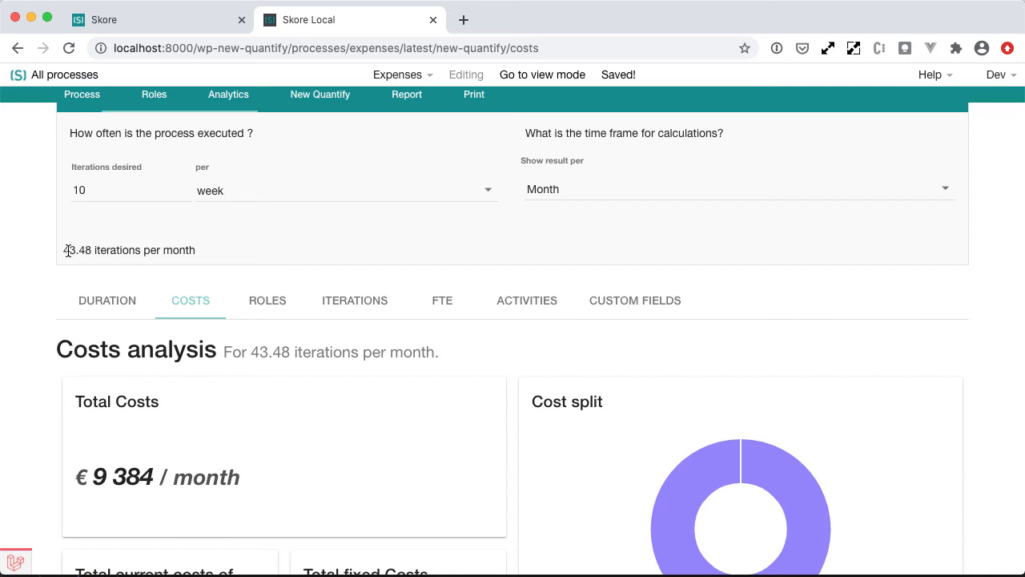
scroll(50, 324, "down", 3)
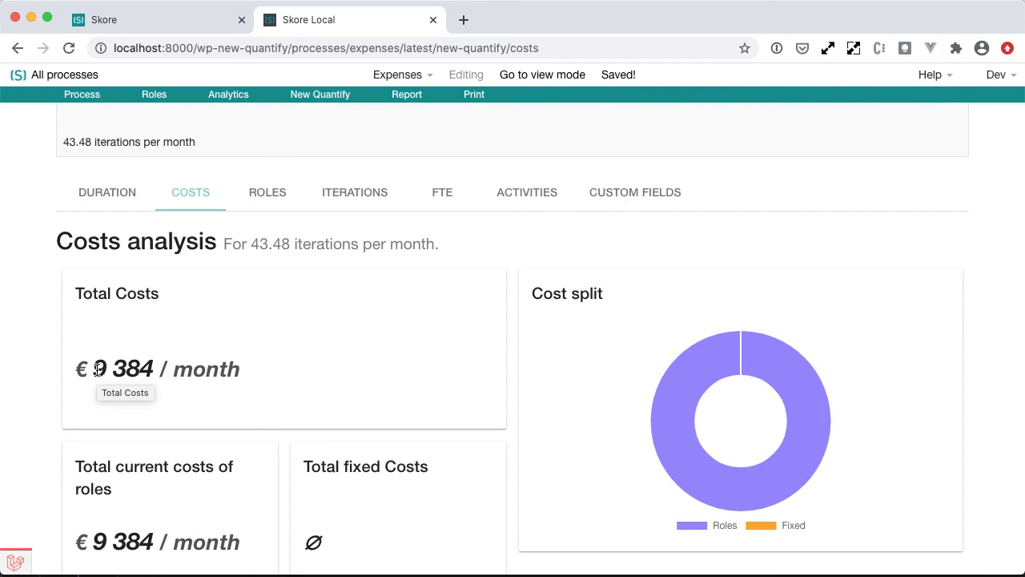
scroll(96, 369, "down", 10)
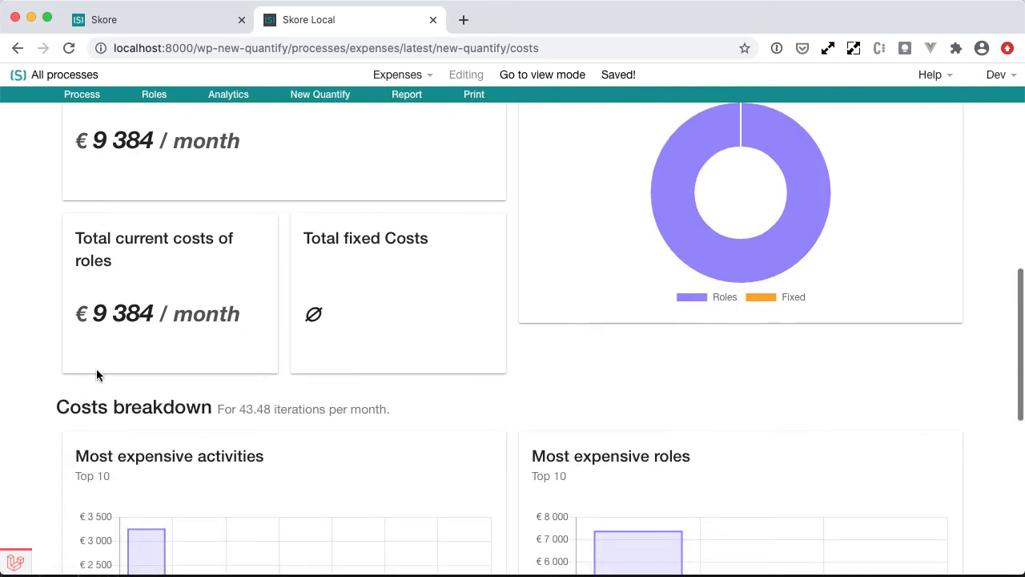
scroll(96, 374, "down", 2)
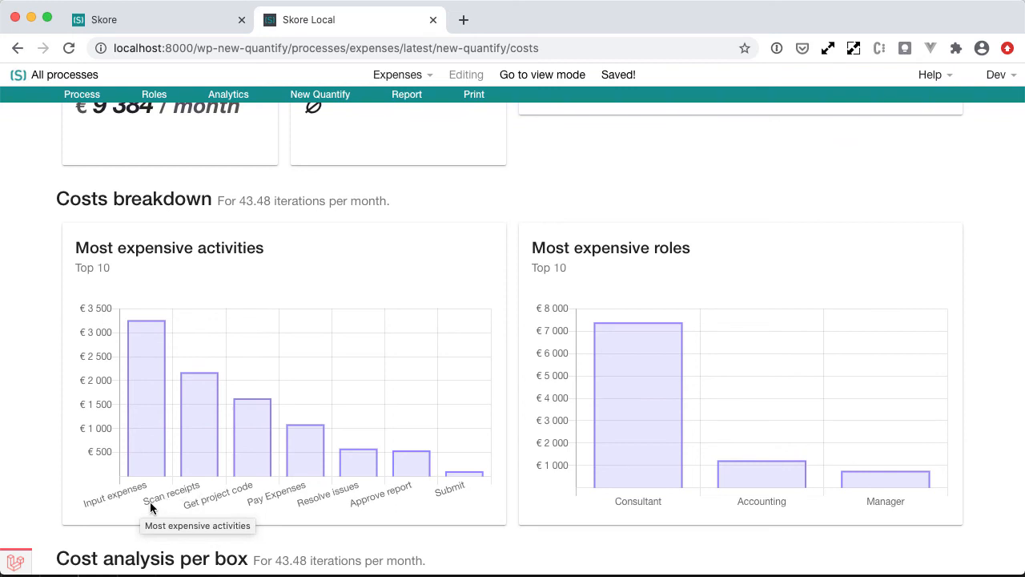
scroll(151, 507, "up", 5)
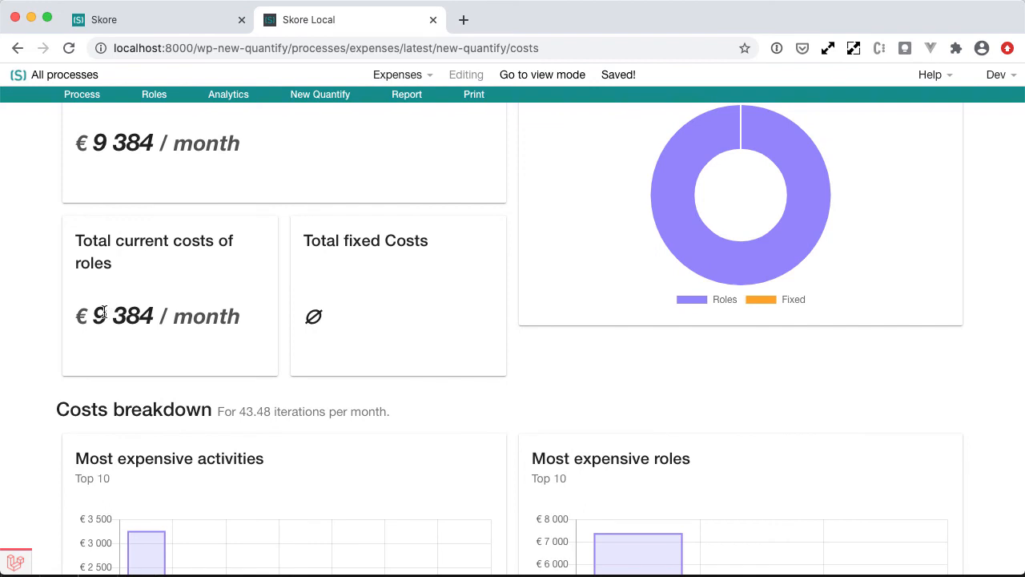
left_click_drag(93, 316, 212, 319)
left_click(212, 318)
scroll(212, 320, "up", 5)
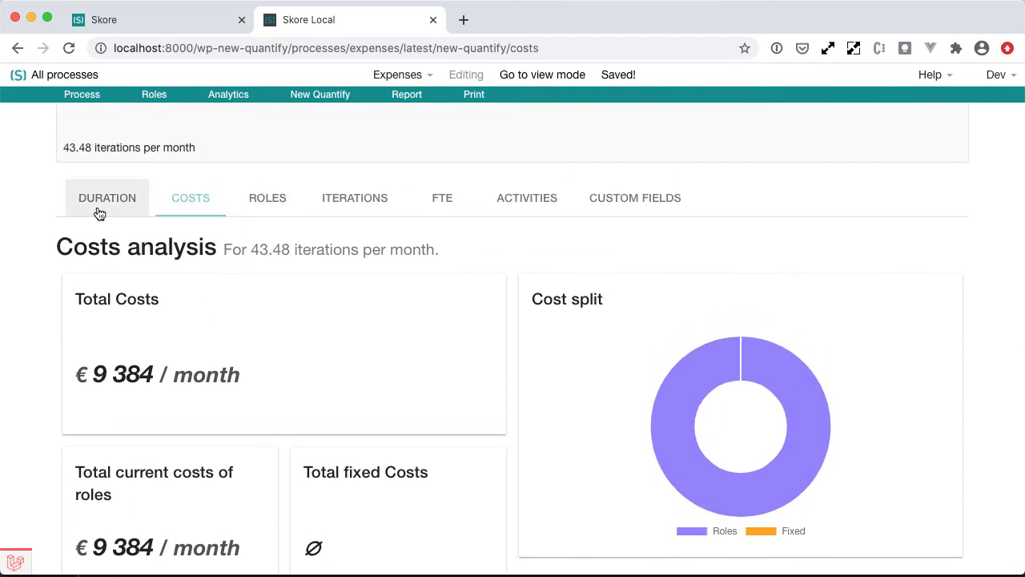
Switch to the duration analysis and review its monthly charts and lead time totals.
left_click(67, 210)
scroll(120, 334, "down", 5)
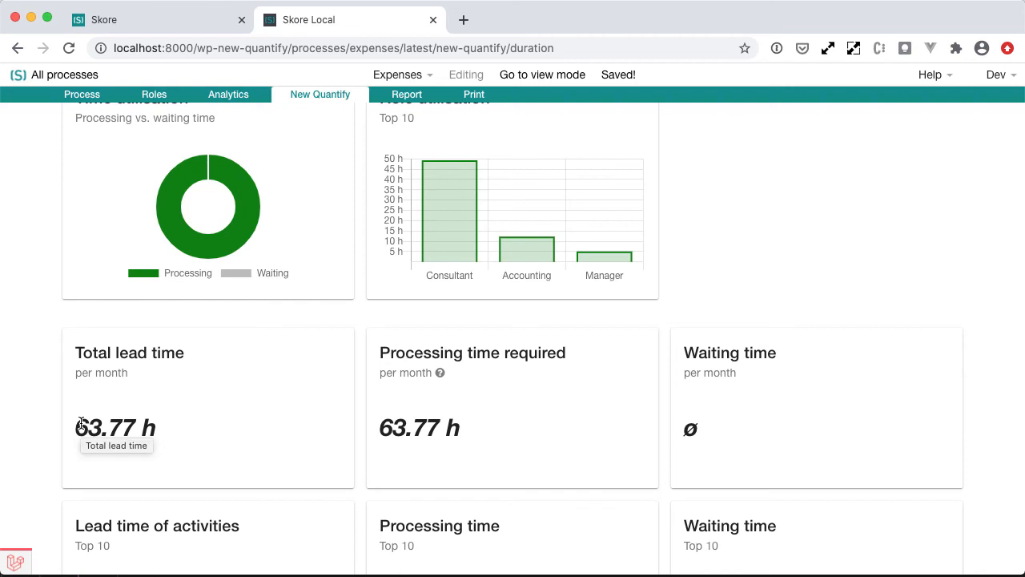
scroll(328, 211, "up", 5)
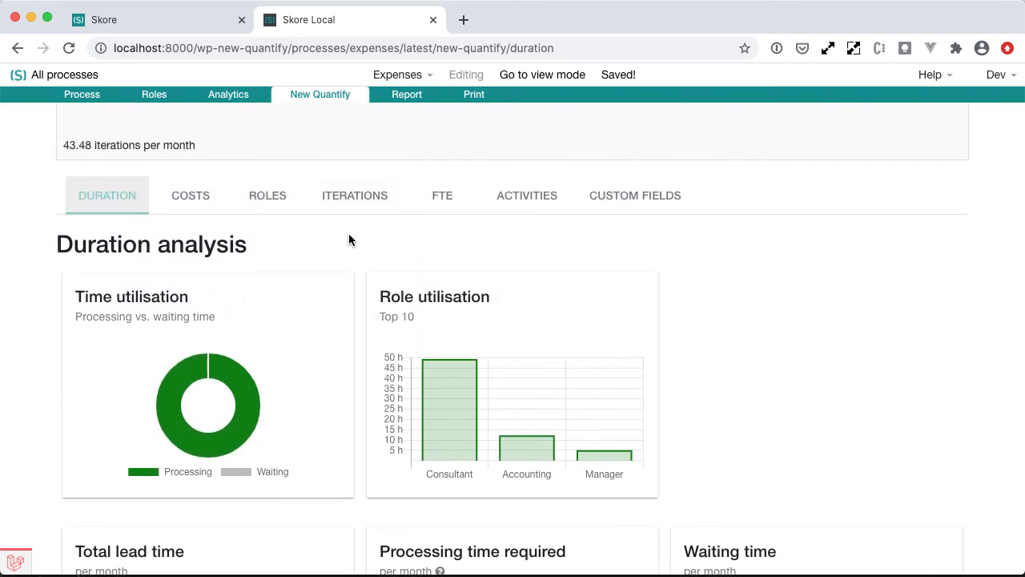
scroll(348, 235, "up", 4)
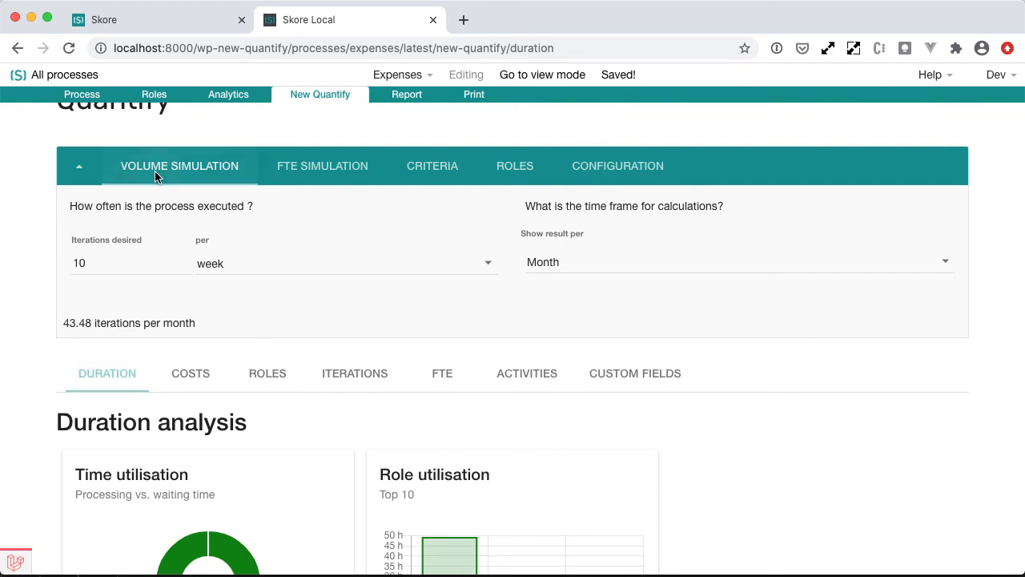
Try restricting the roles included in the costs calculation to First role only plus the T role.
left_click(74, 172)
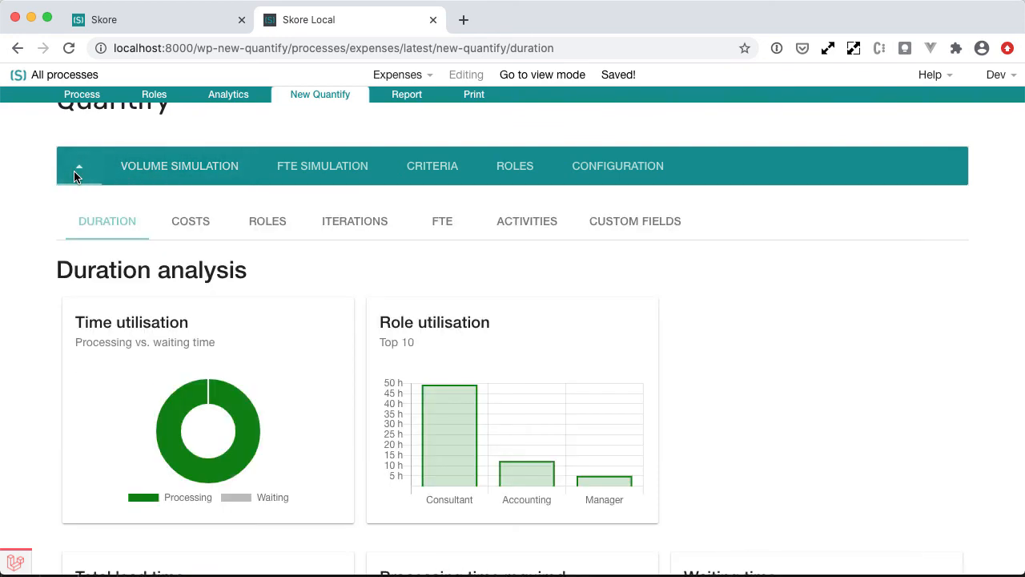
left_click(520, 165)
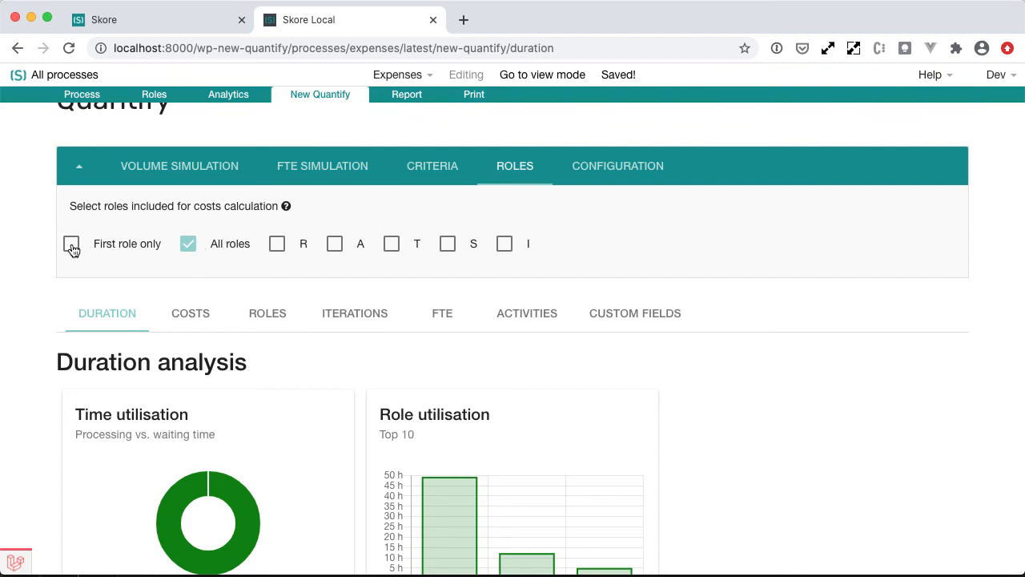
left_click(187, 245)
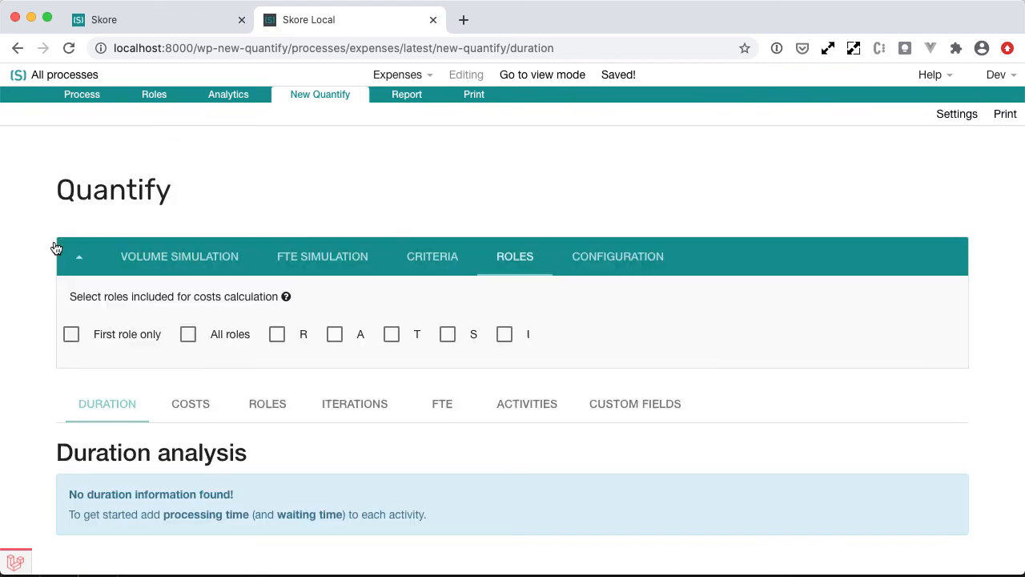
left_click(70, 334)
left_click(188, 335)
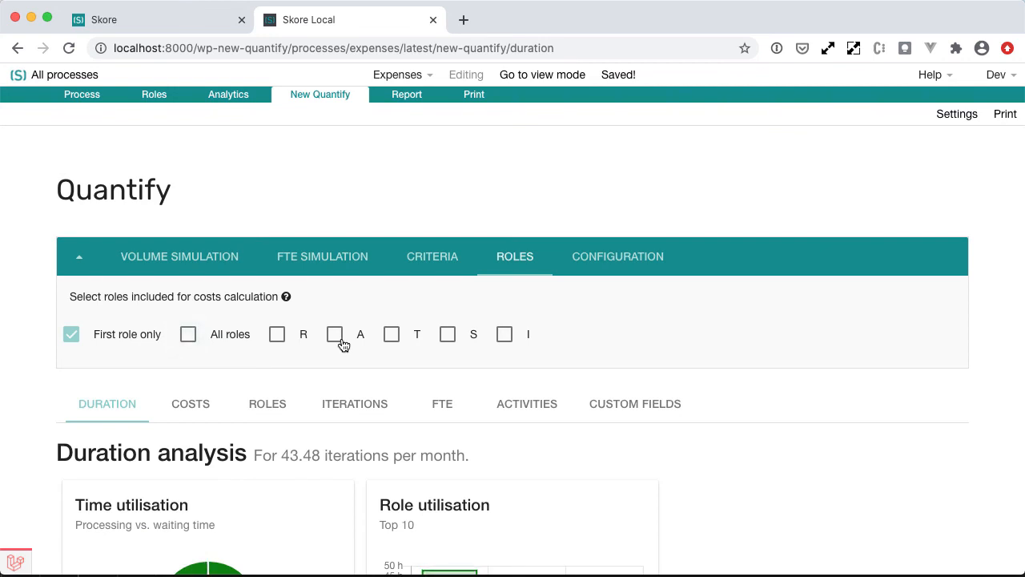
left_click(391, 336)
scroll(390, 337, "down", 4)
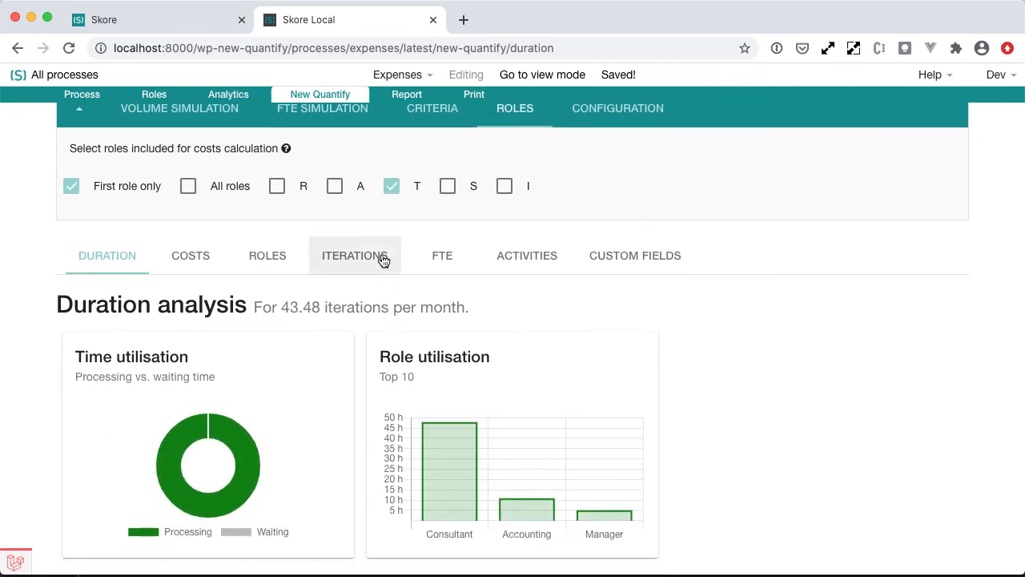
scroll(383, 261, "down", 5)
scroll(384, 258, "up", 5)
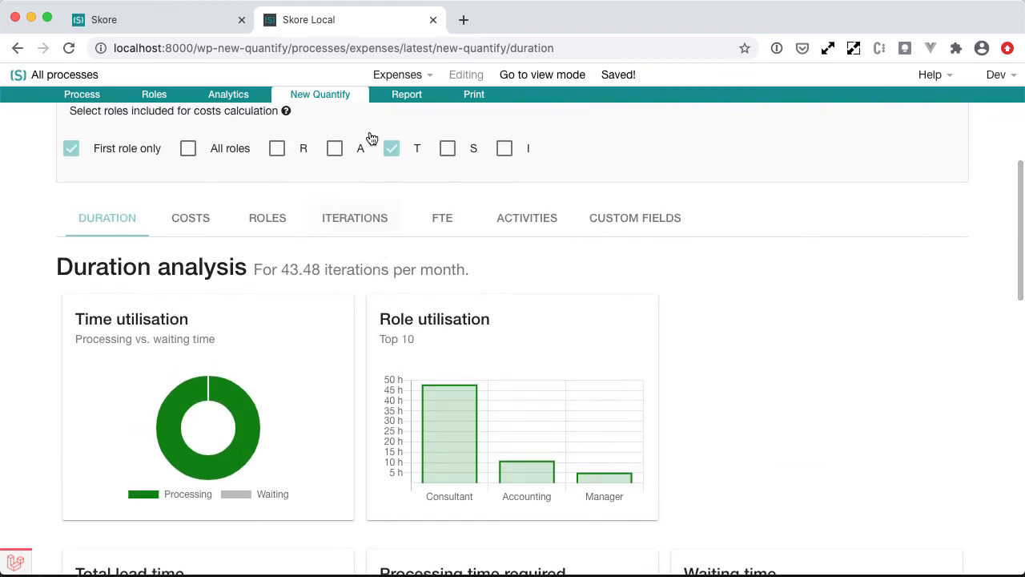
Restore All roles for the costs calculation, clear the T option and collapse the settings panel.
left_click(187, 148)
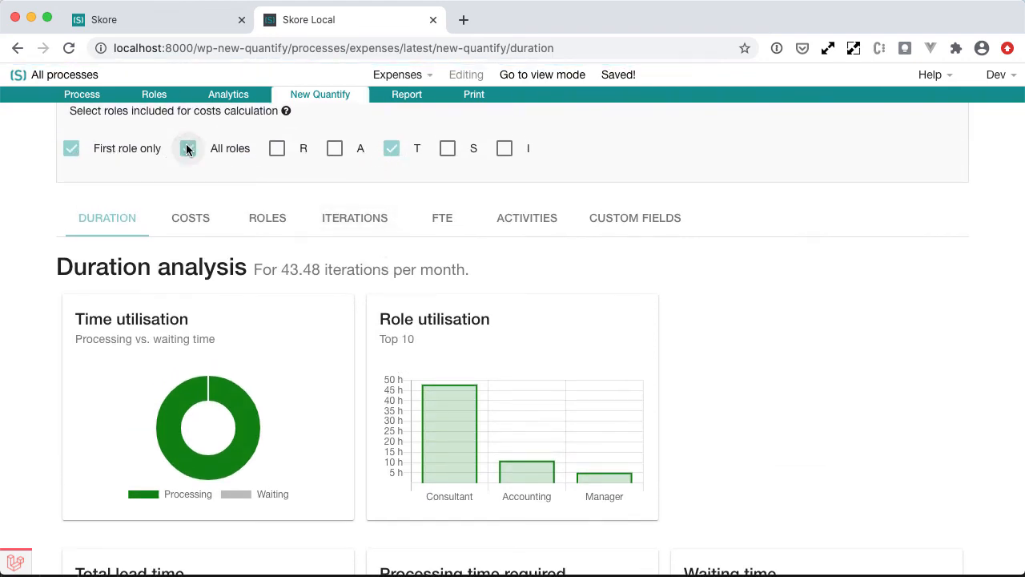
left_click(392, 150)
scroll(397, 154, "up", 3)
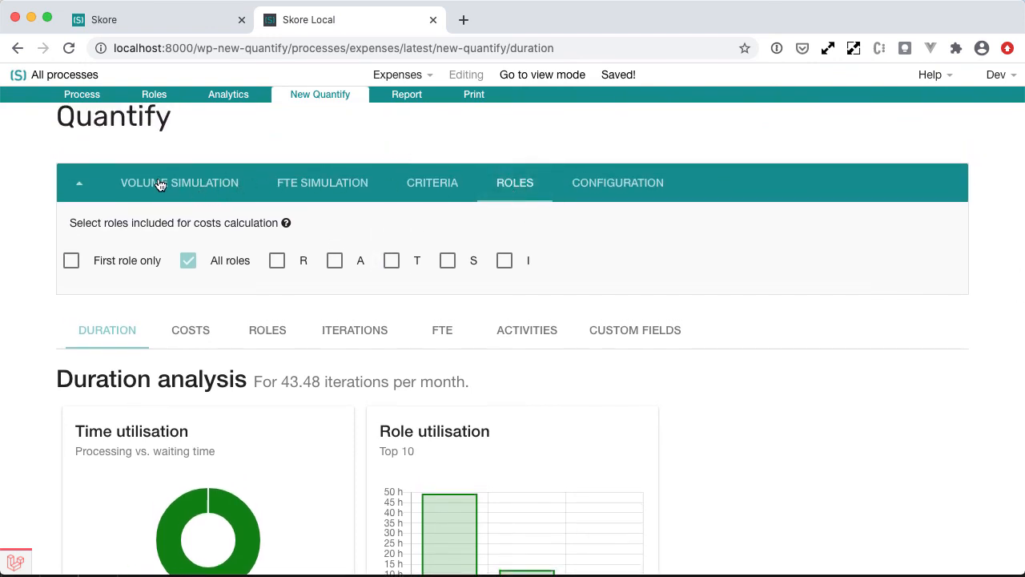
left_click(90, 197)
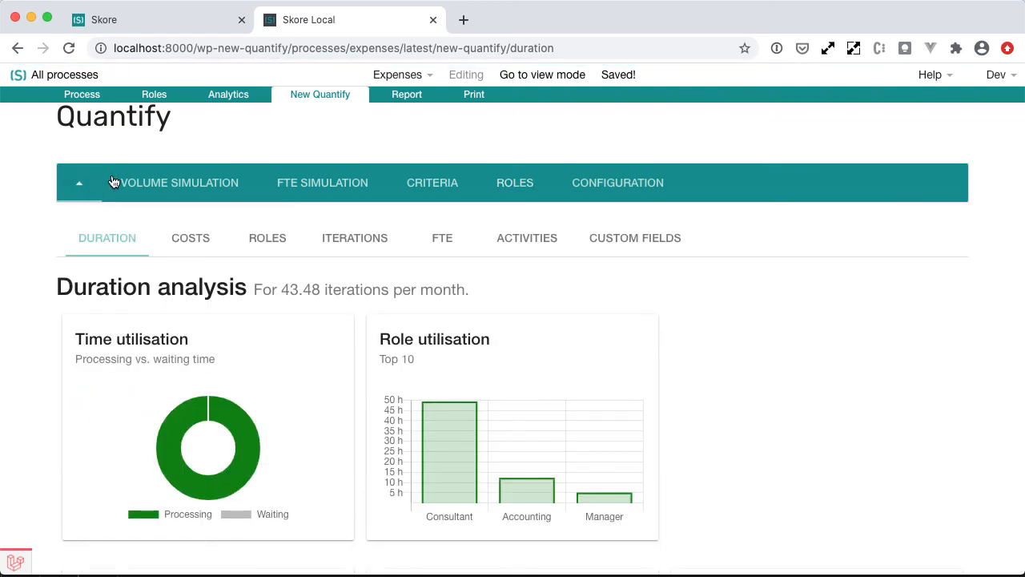
Inspect the Quantify properties of the Scan receipts and Resolve issues activities in the process map.
left_click(83, 94)
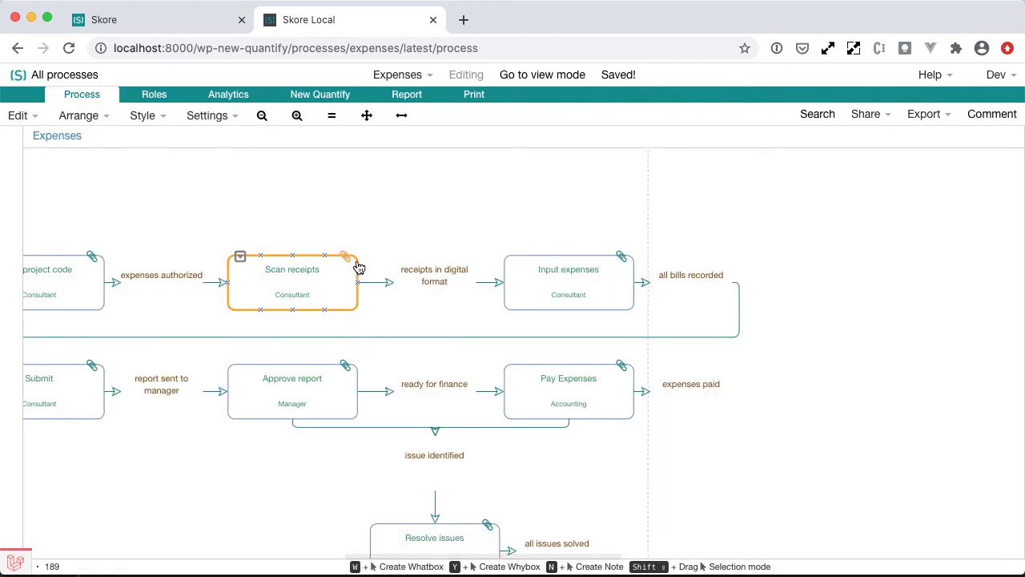
left_click(345, 256)
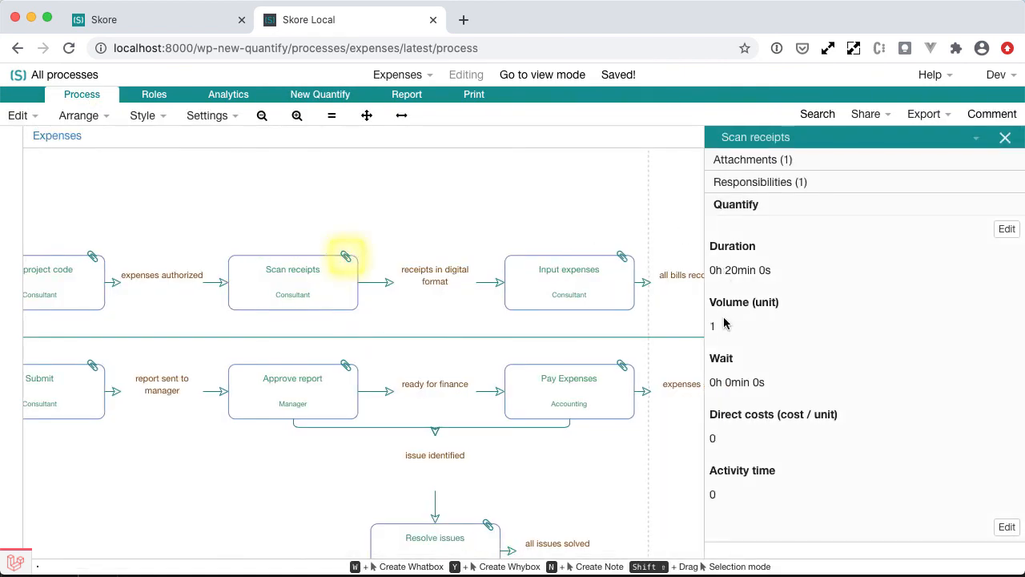
scroll(464, 360, "down", 3)
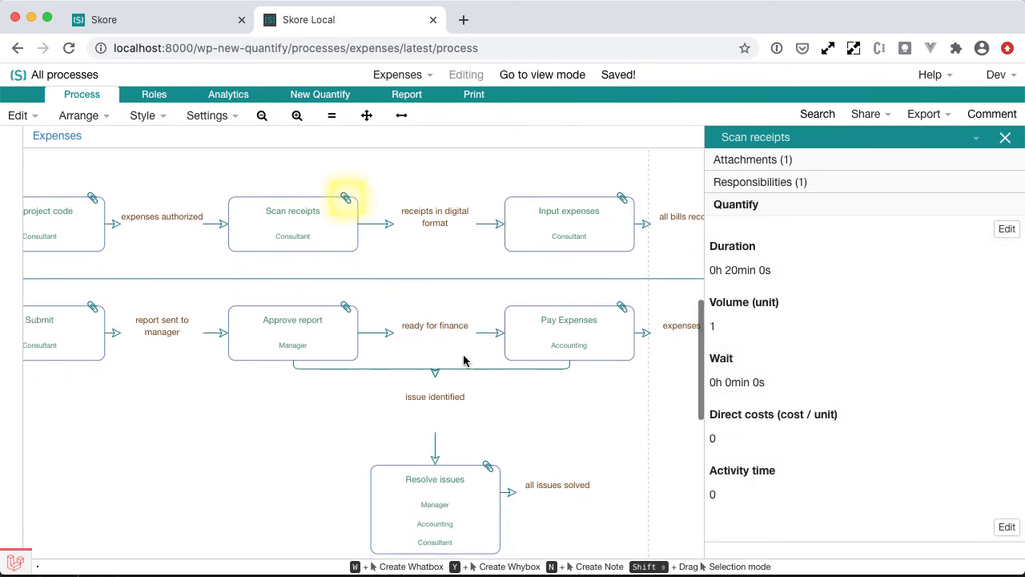
left_click(490, 465)
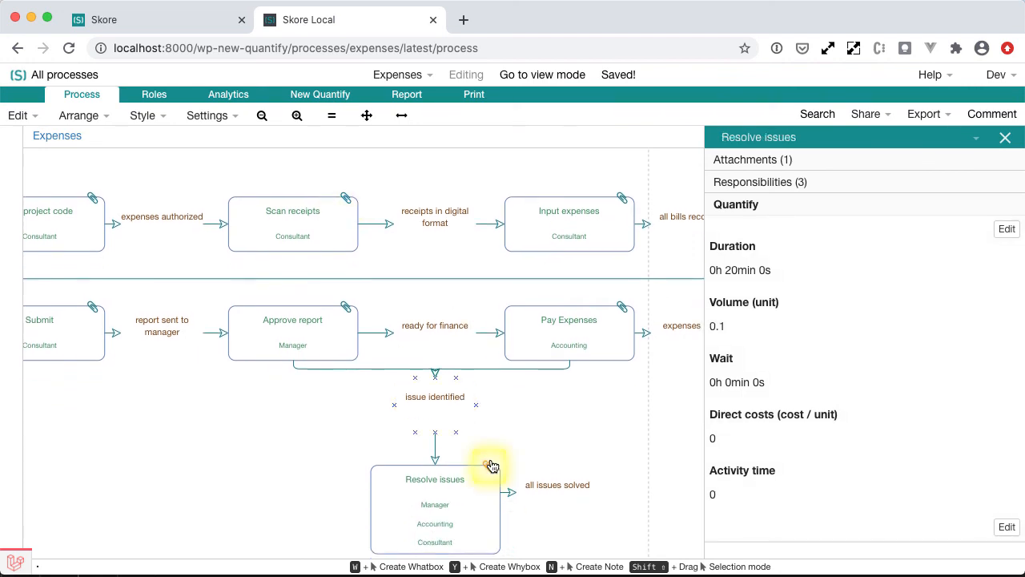
triple_click(718, 329)
left_click(730, 327)
Open Quantify's volume simulation settings, trying 2 iterations desired per week before restoring 10.
left_click(310, 96)
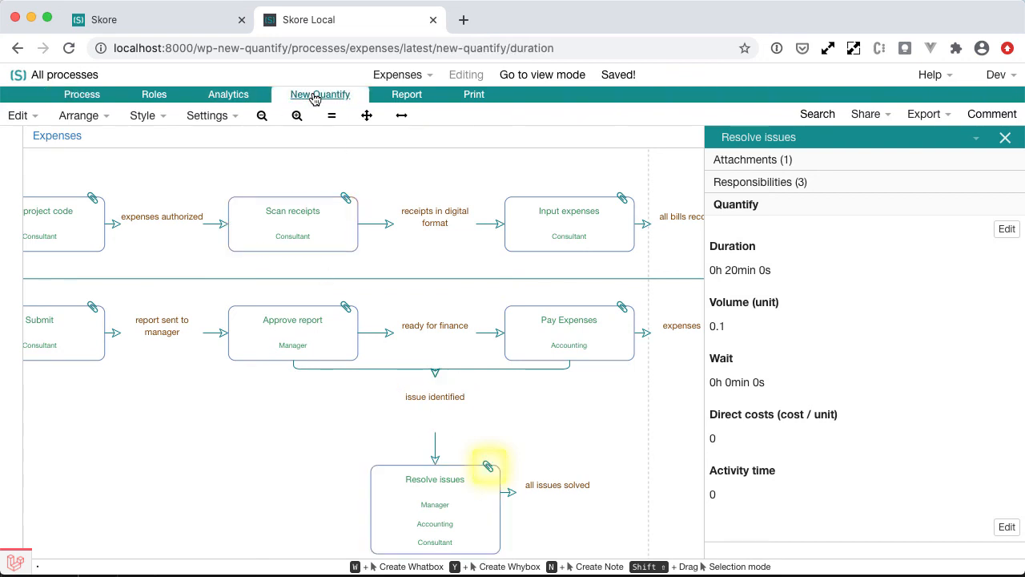
left_click(160, 257)
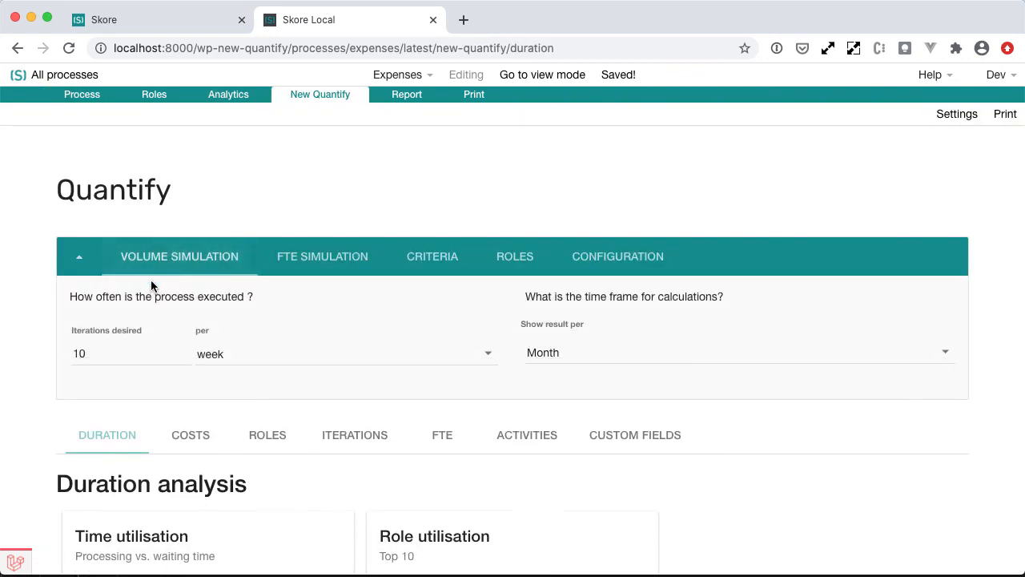
left_click(112, 362)
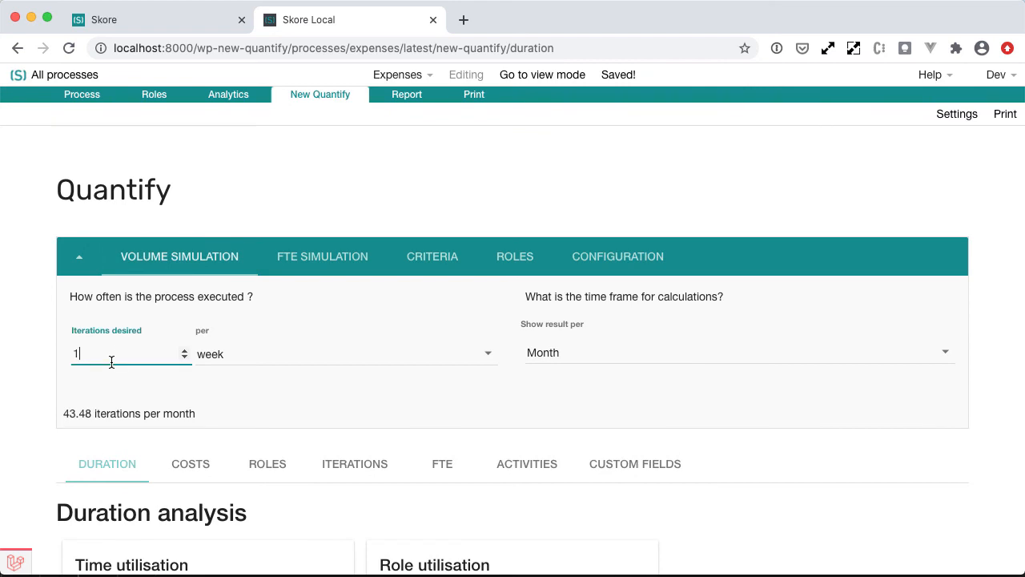
key("BackSpace")
type("2")
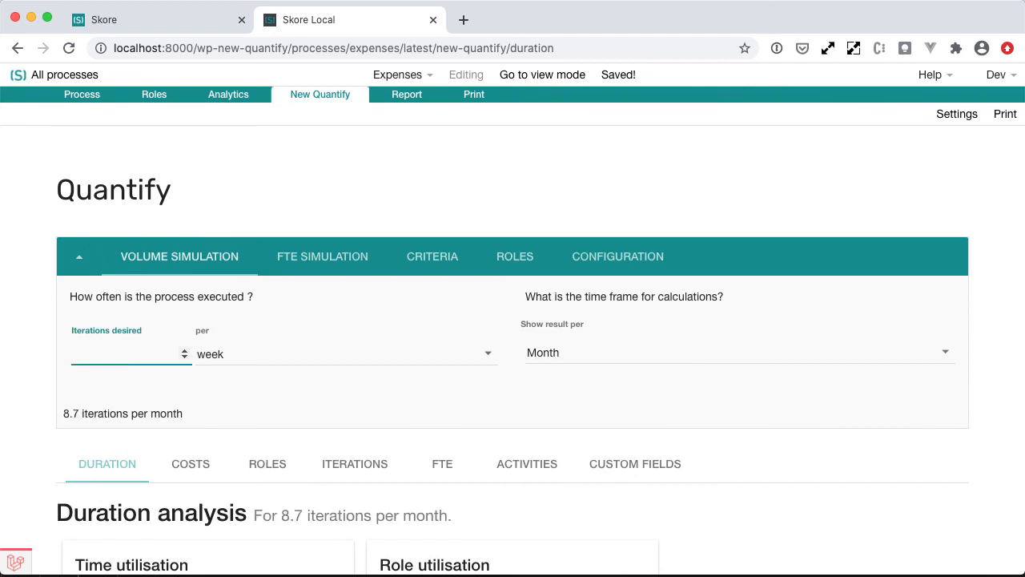
type("10")
left_click(48, 361)
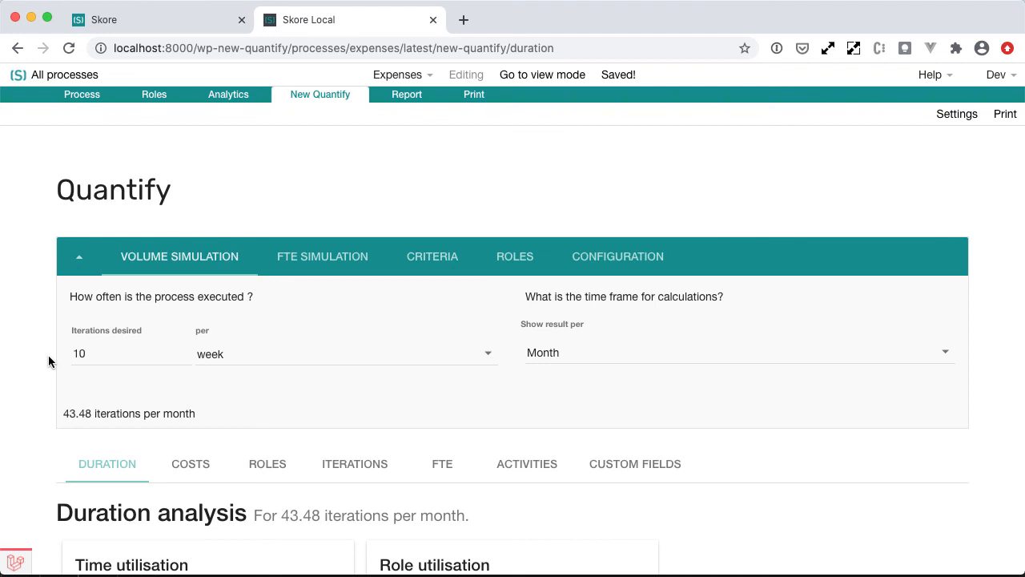
Switch to the costs analysis and set the calculation time frame to show results per Year.
scroll(577, 360, "down", 2)
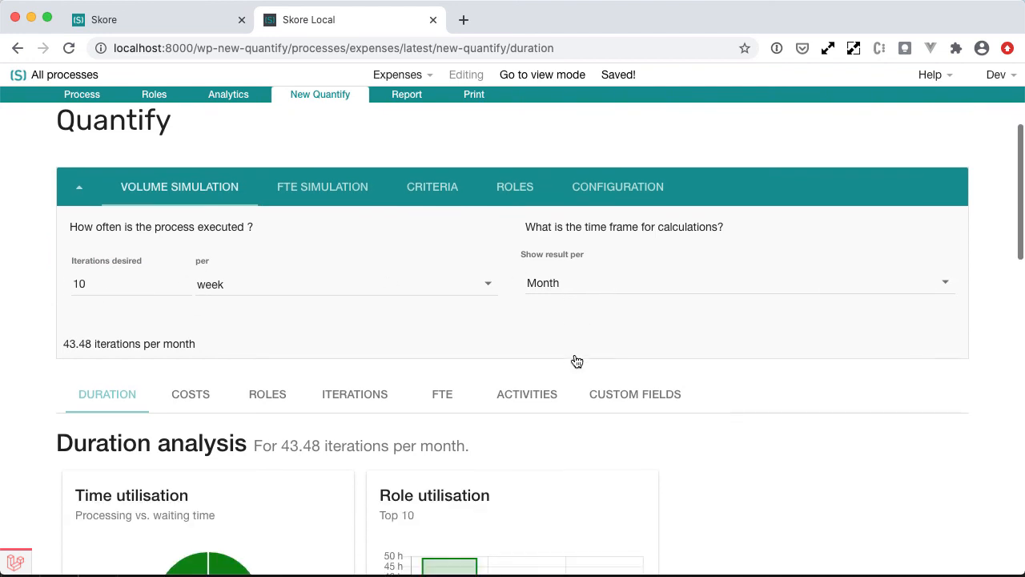
left_click(185, 393)
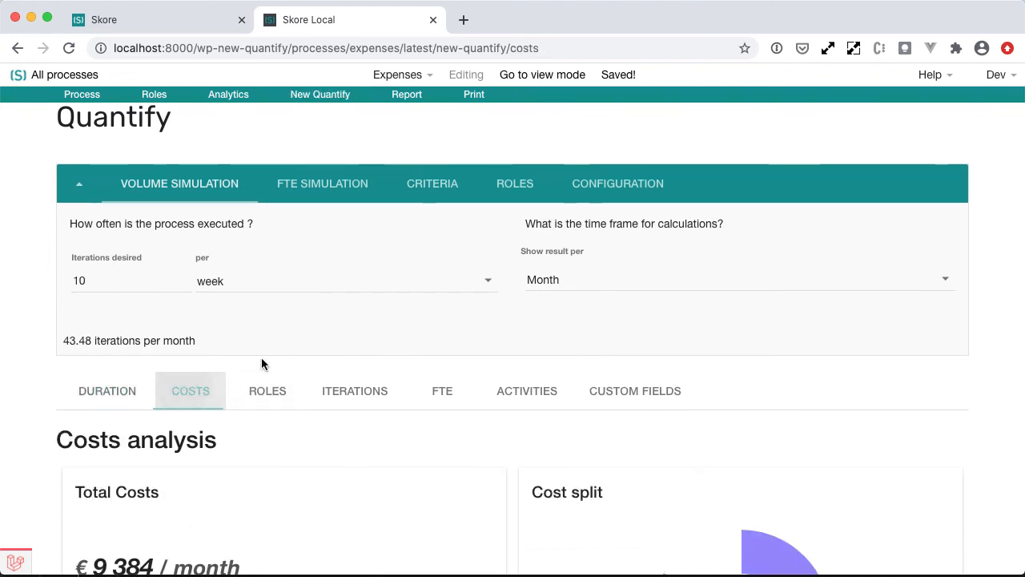
scroll(265, 353, "down", 3)
left_click(591, 176)
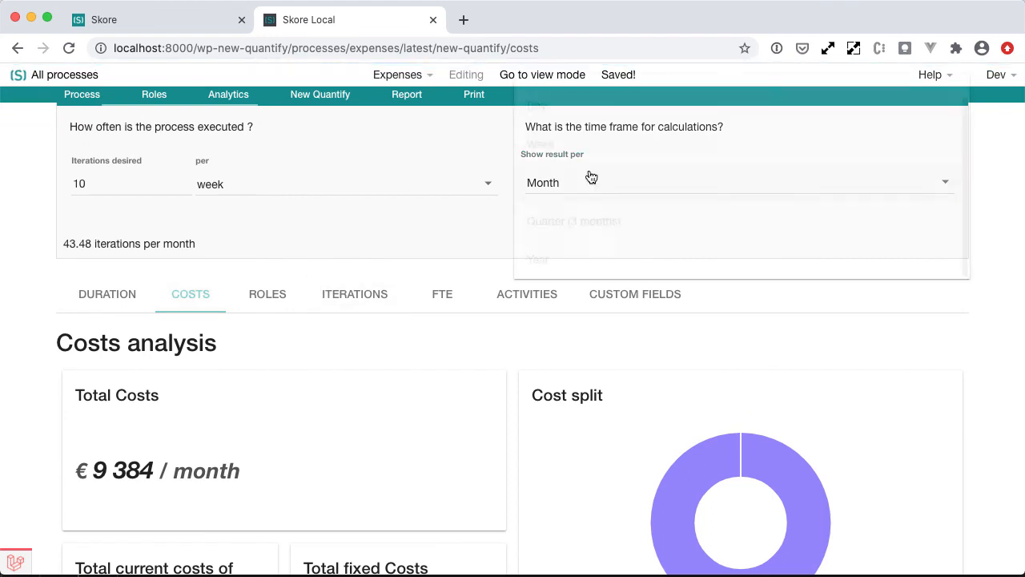
left_click(584, 258)
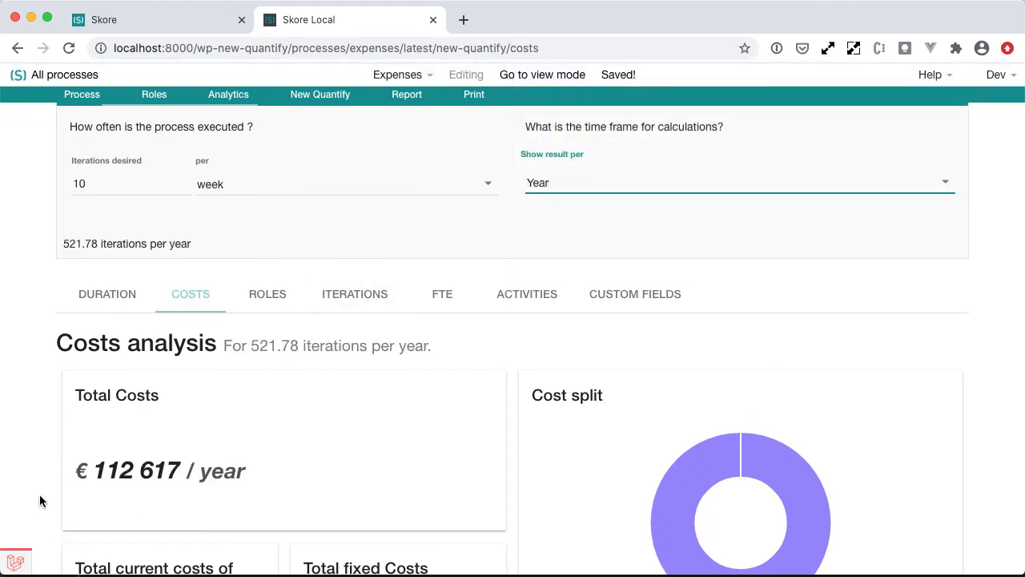
Review the yearly total costs figure in the costs analysis.
double_click(108, 463)
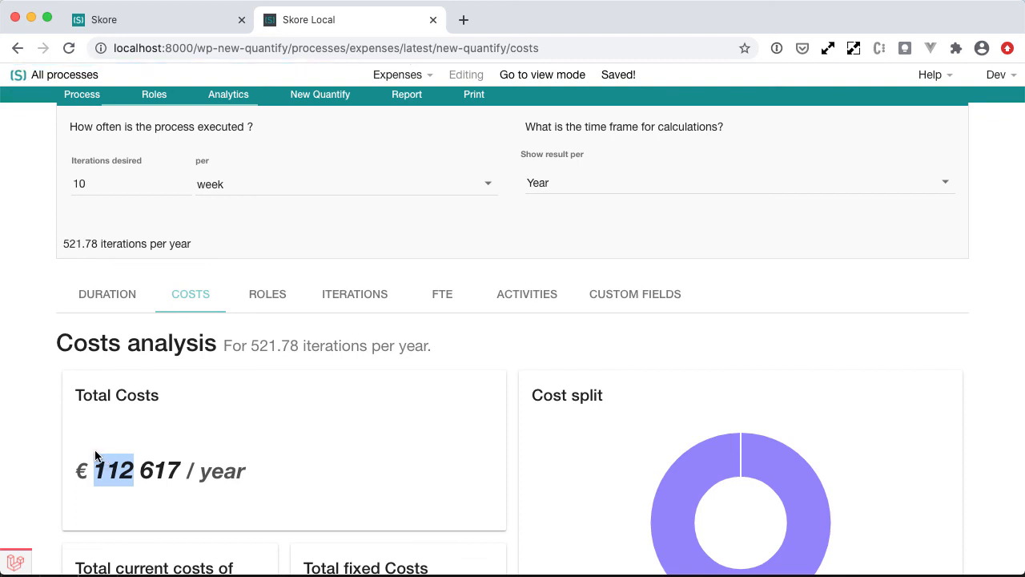
left_click(61, 449)
scroll(38, 420, "up", 1)
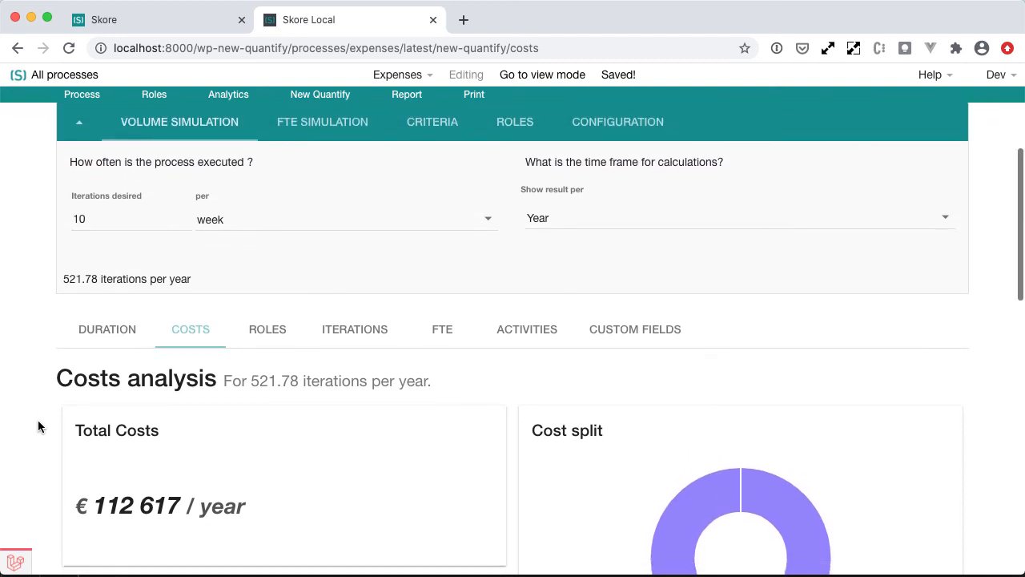
scroll(37, 420, "down", 2)
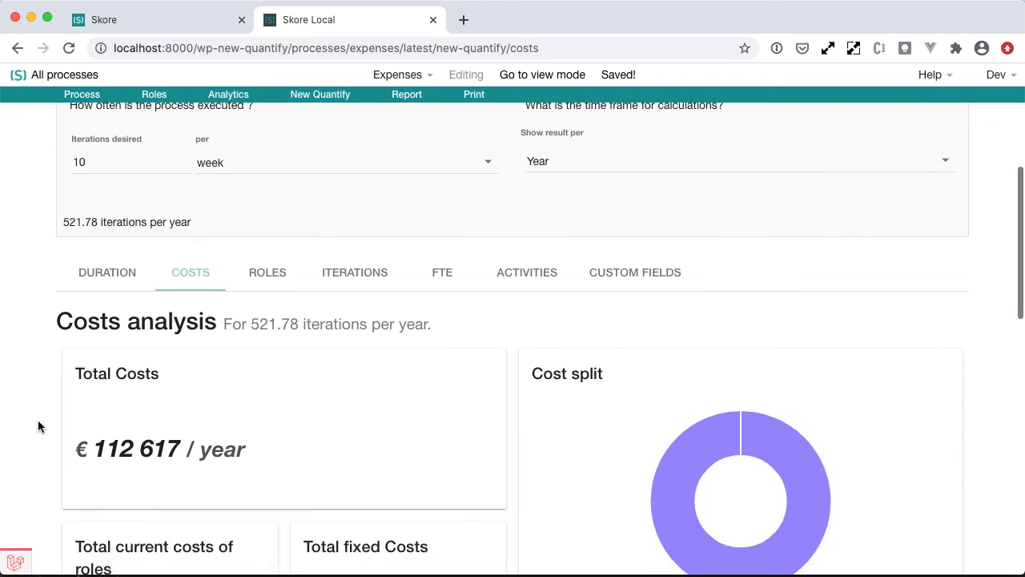
scroll(37, 426, "up", 1)
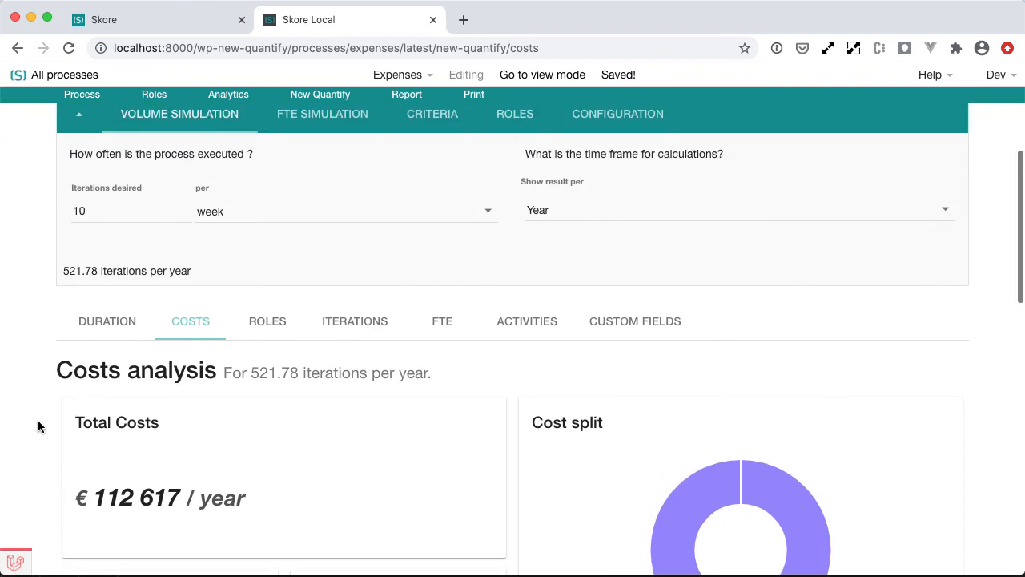
scroll(38, 426, "up", 1)
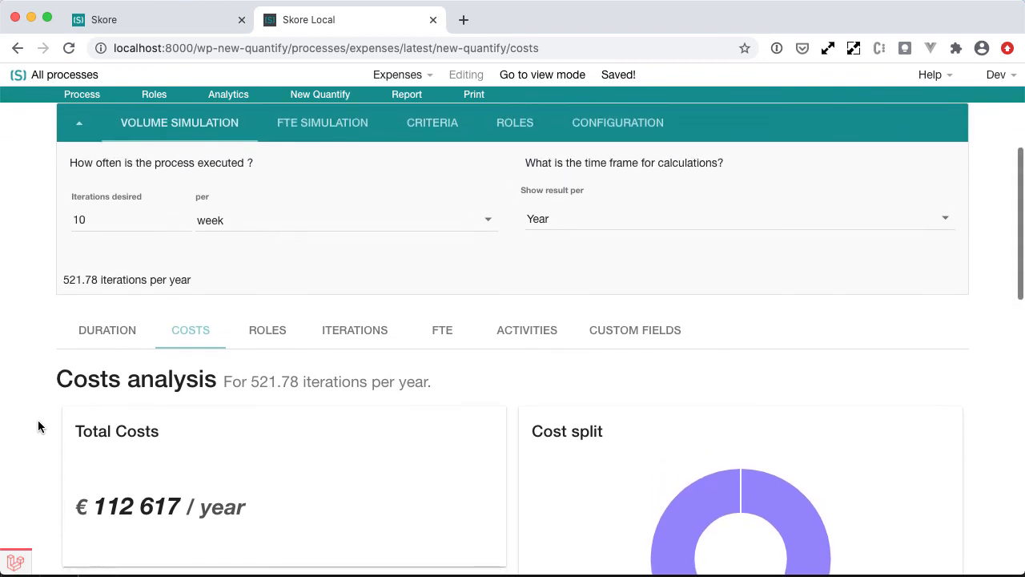
scroll(37, 421, "down", 1)
scroll(37, 420, "down", 1)
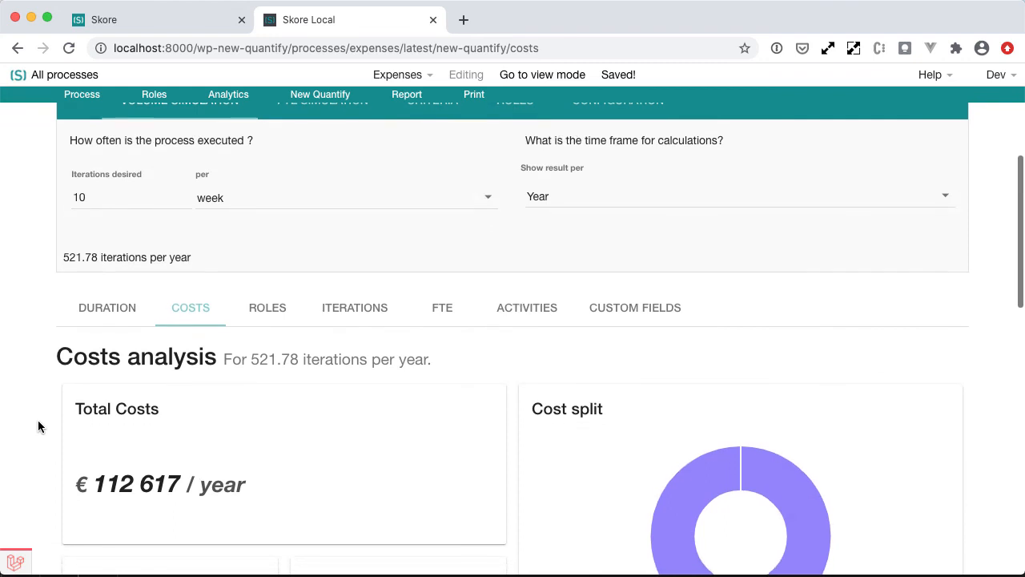
scroll(37, 426, "up", 1)
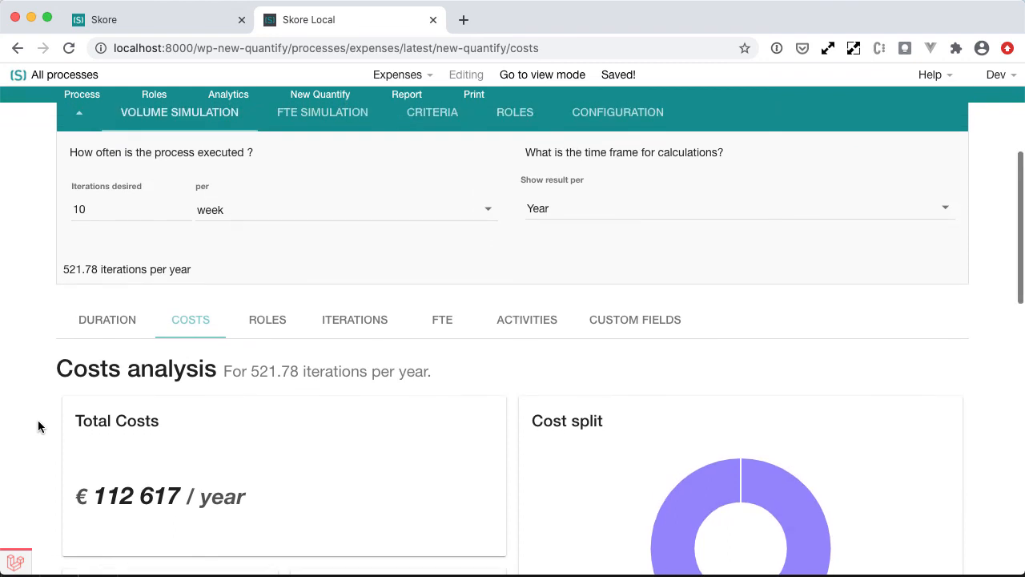